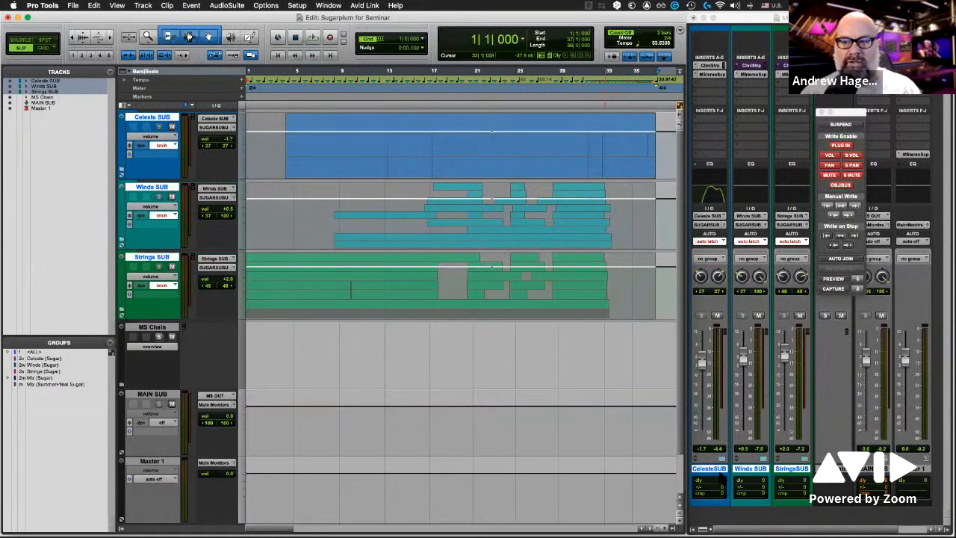
Step: Play the session from its start to hear the current mix, and stop playback
key("space")
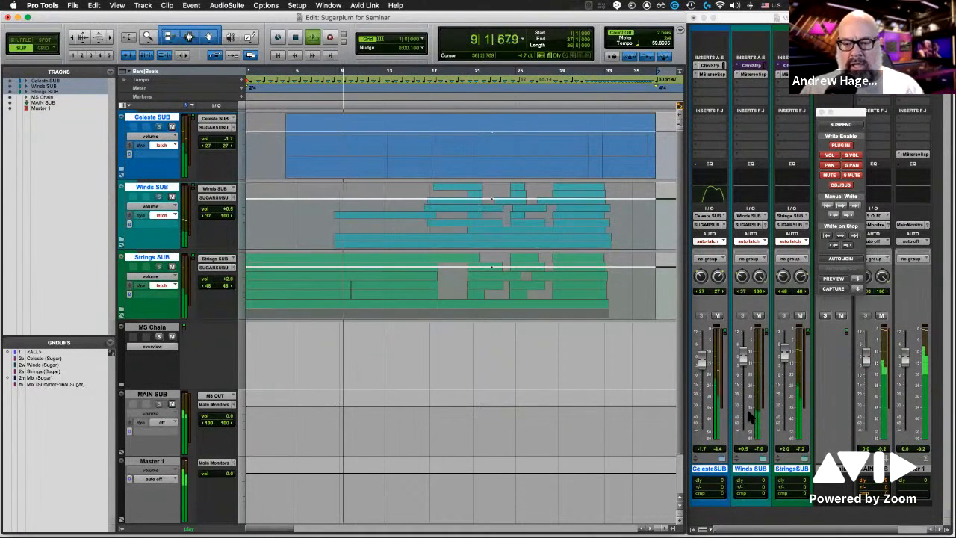
key("space")
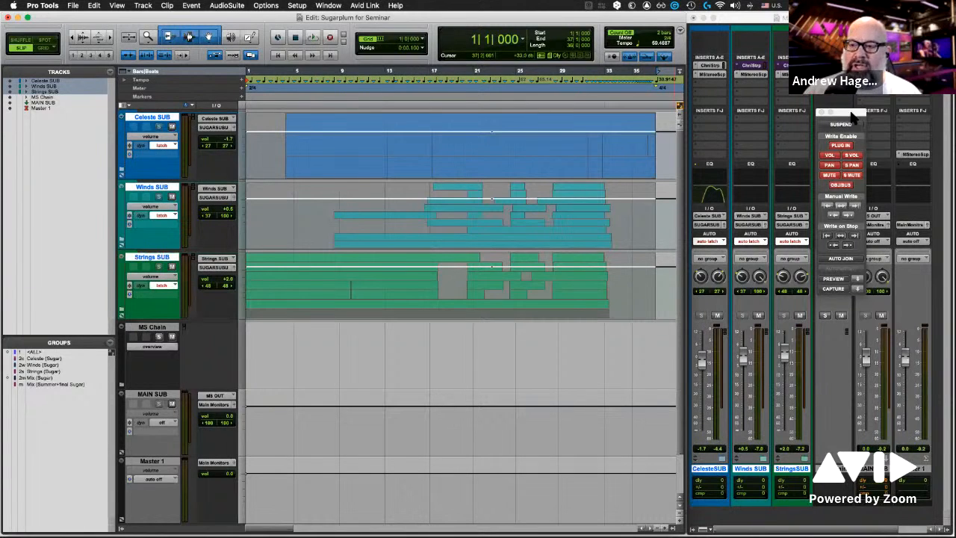
Step: Move the Automation window off the mixer channels and place it over the end of the Edit window's timeline
left_click_drag(852, 114, 607, 150)
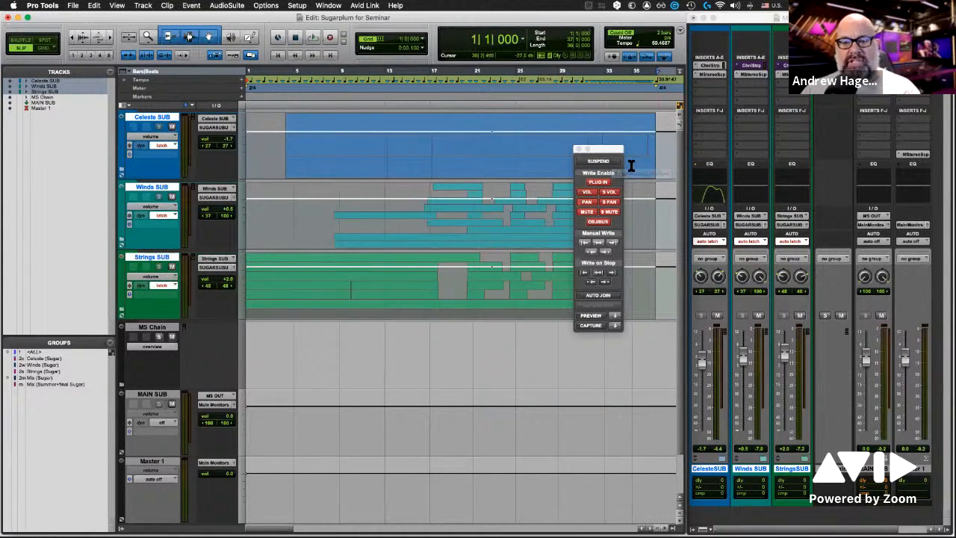
left_click_drag(617, 150, 812, 102)
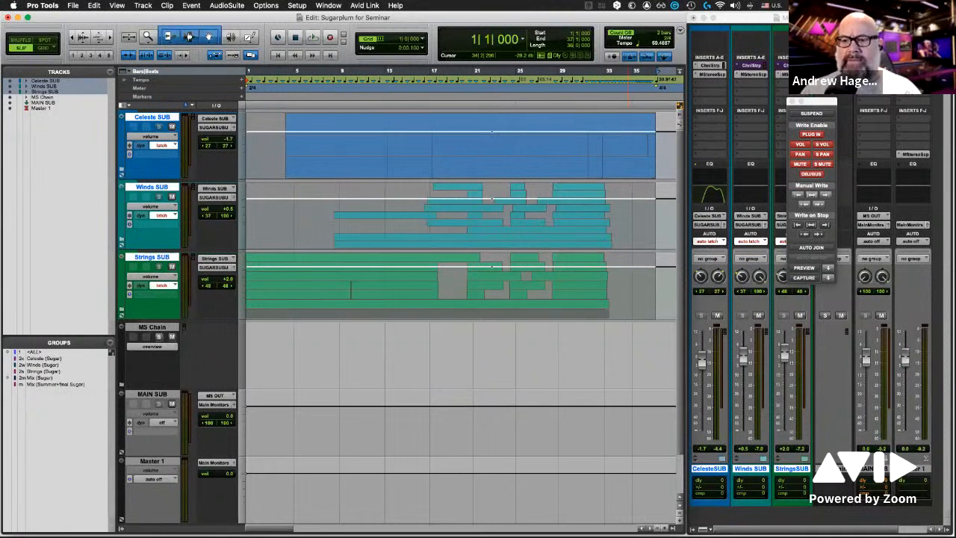
left_click_drag(826, 102, 640, 117)
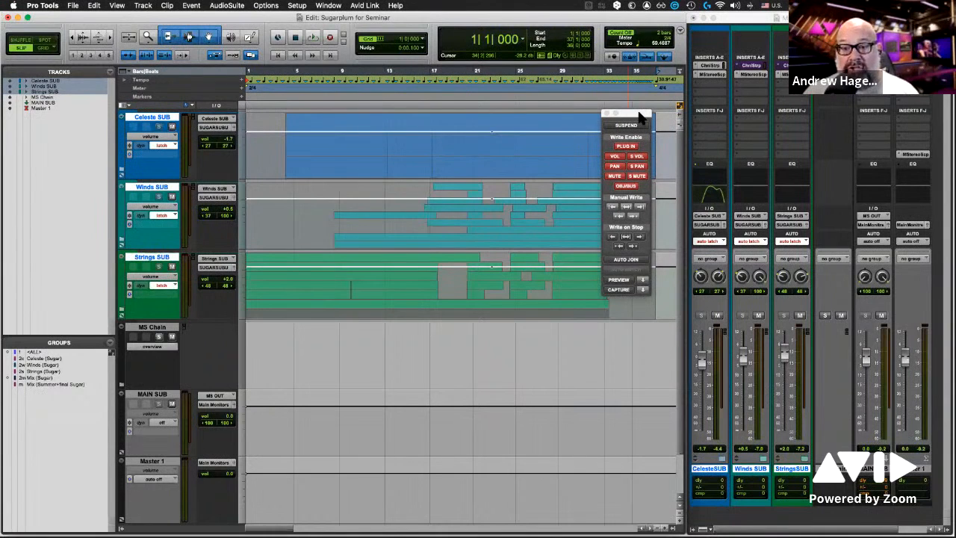
Step: Turn on automation Preview and, during playback, set the volumes of Strings SUB to +4.3, Winds SUB to +4.5 and Celeste SUB to -11.0
left_click(619, 280)
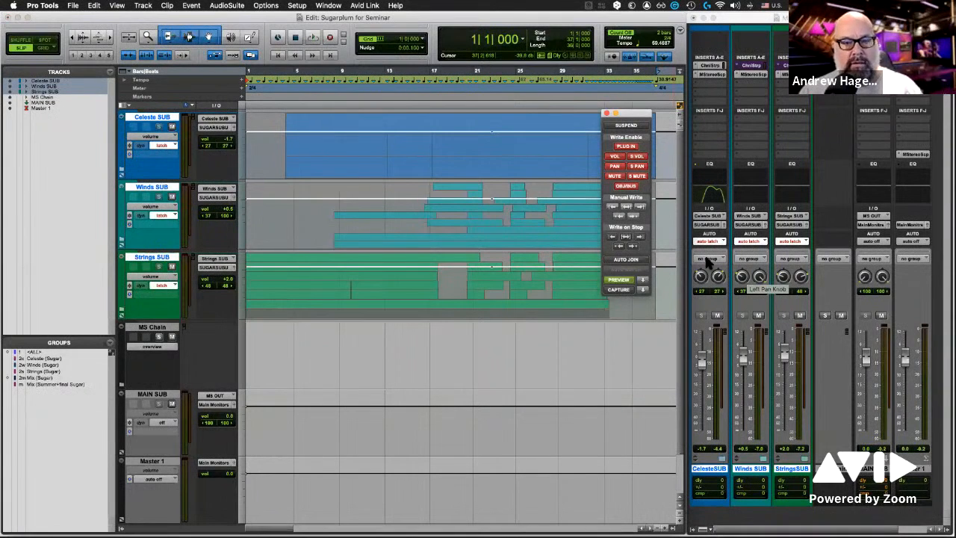
left_click(750, 17)
key("space")
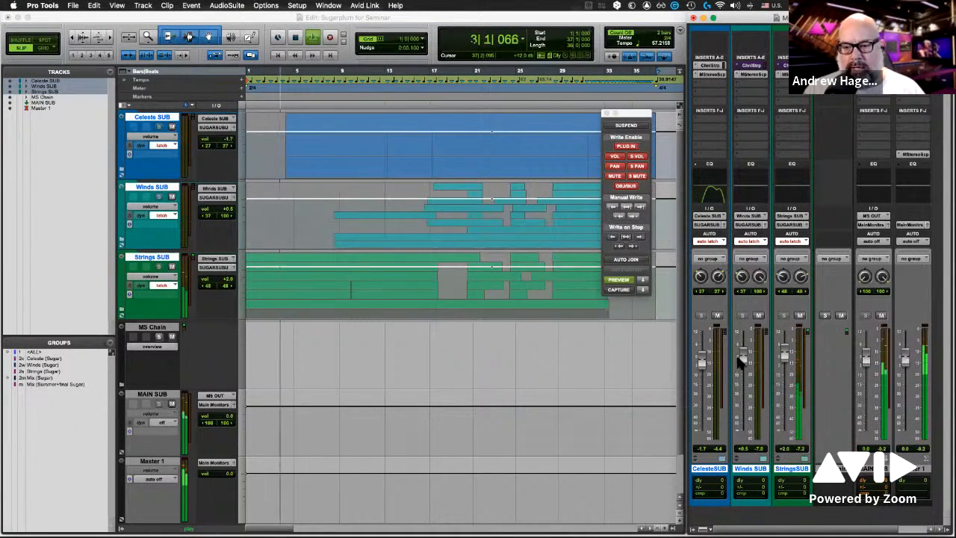
left_click(785, 354)
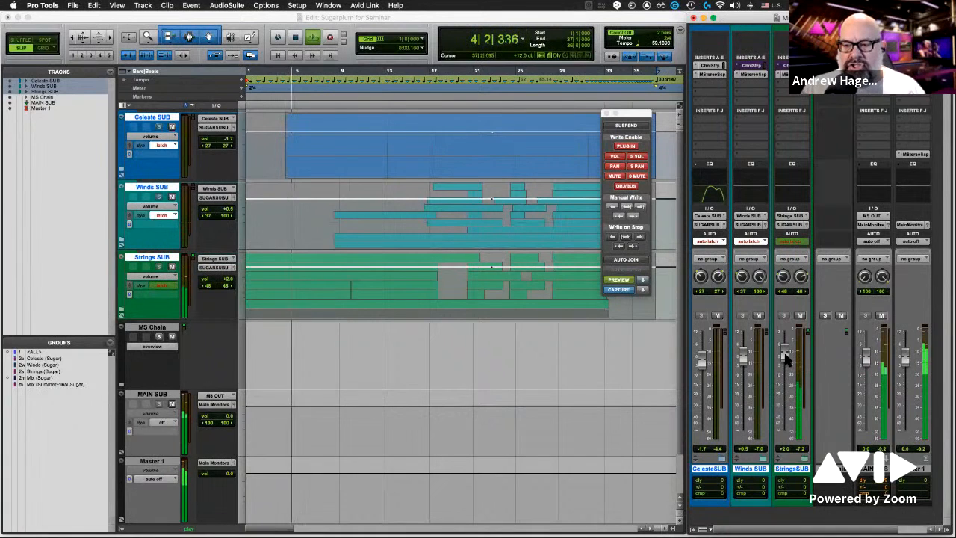
left_click_drag(784, 359, 785, 353)
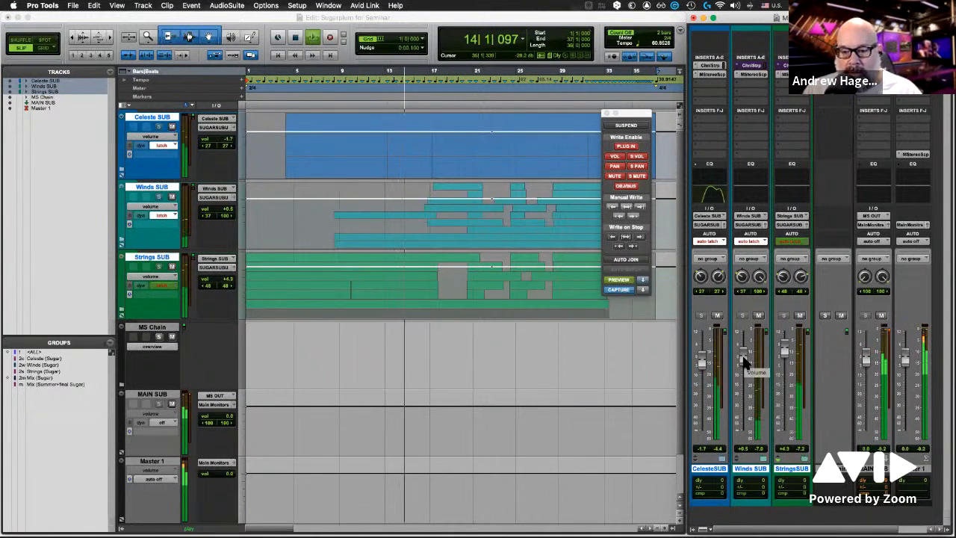
left_click_drag(743, 357, 702, 381)
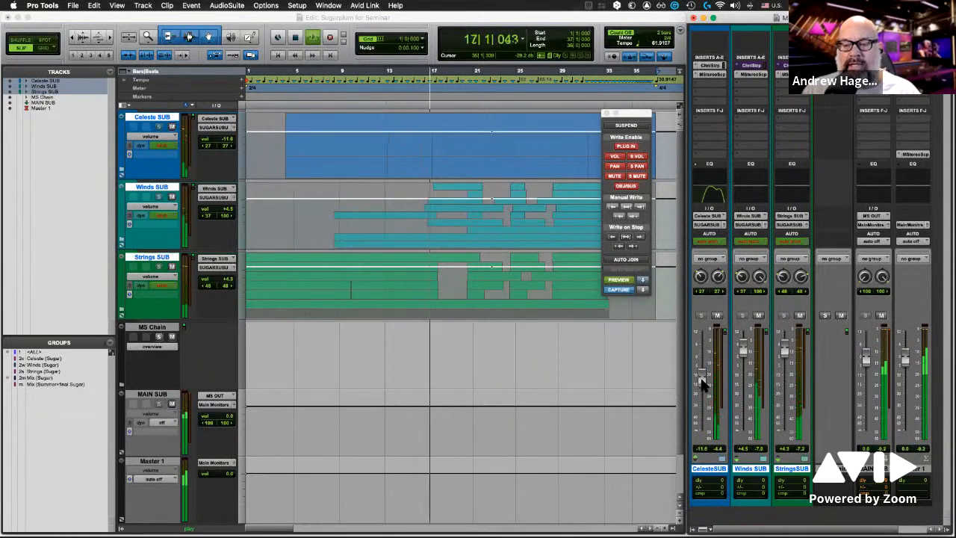
Step: Open the Celeste SUB Channel Strip plug-in beside the mixer and set its second filter's frequency to 16.7 kHz
left_click(708, 67)
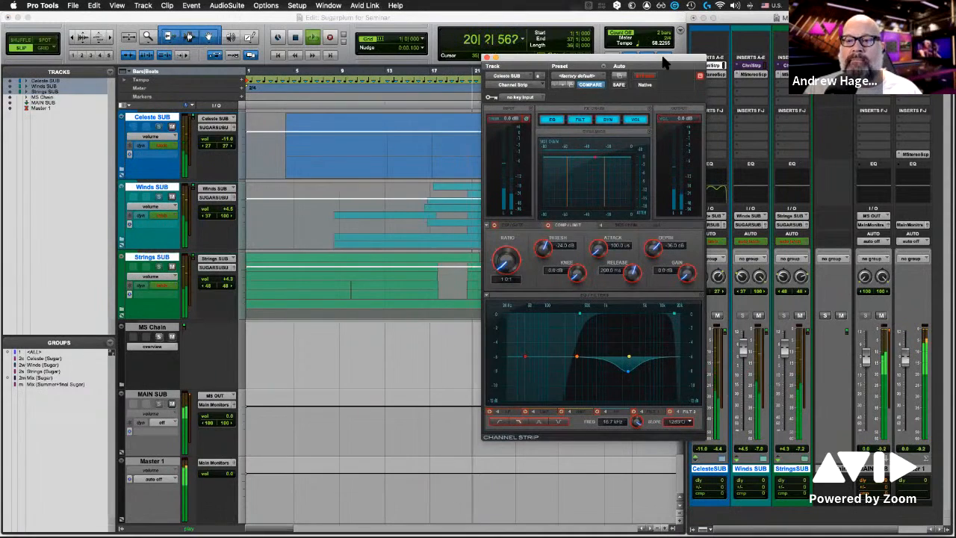
left_click_drag(665, 64, 491, 81)
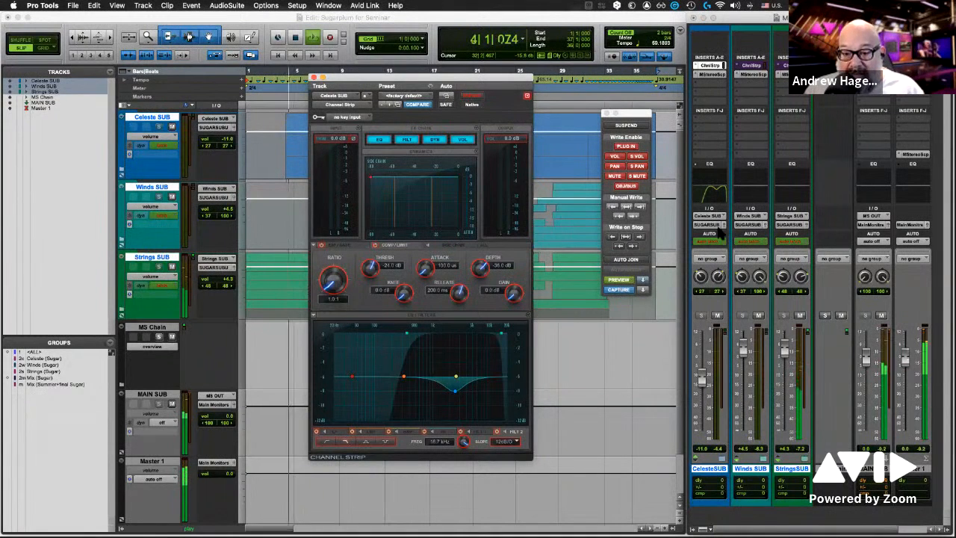
Step: Toggle automation Preview off and on, both during playback and while stopped, to compare the previewed fader and filter settings with the existing automation
left_click(616, 281)
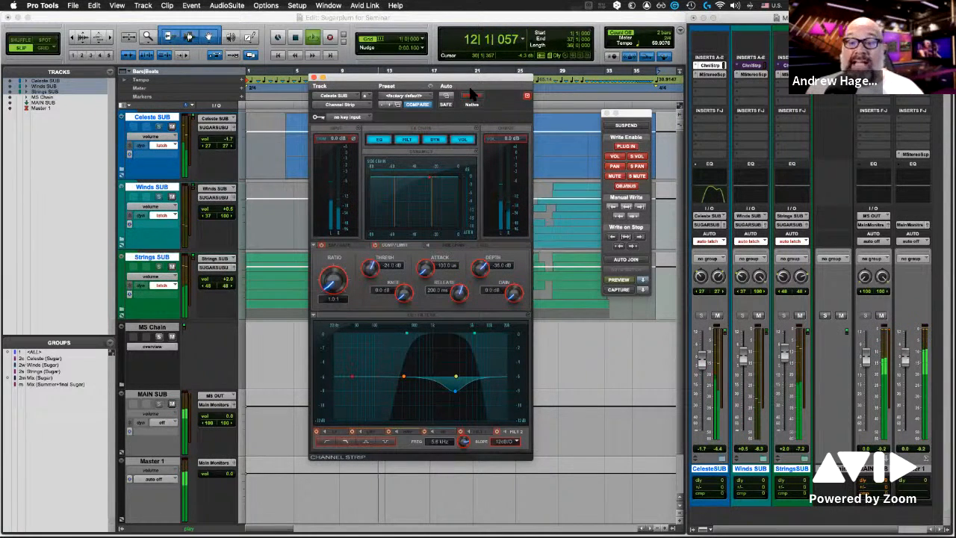
left_click(622, 281)
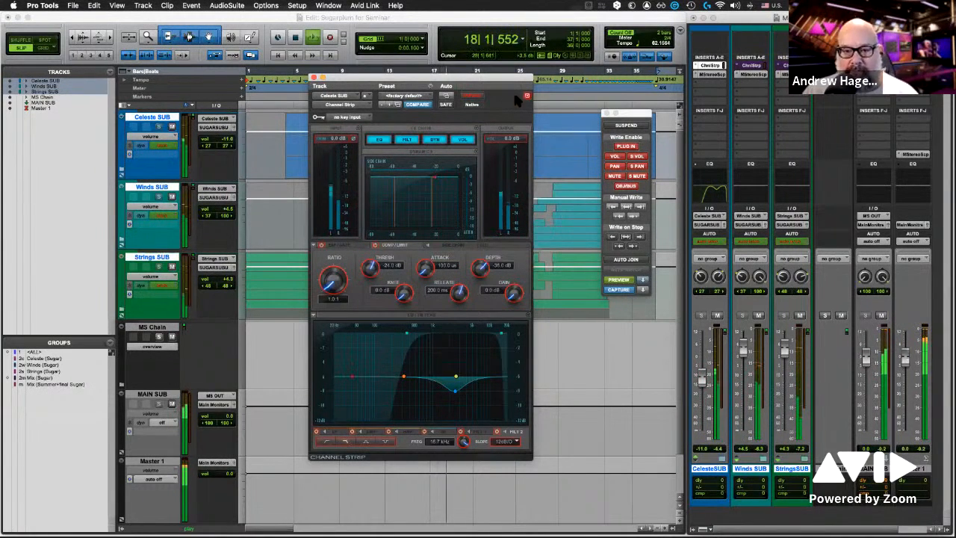
left_click_drag(513, 75, 417, 71)
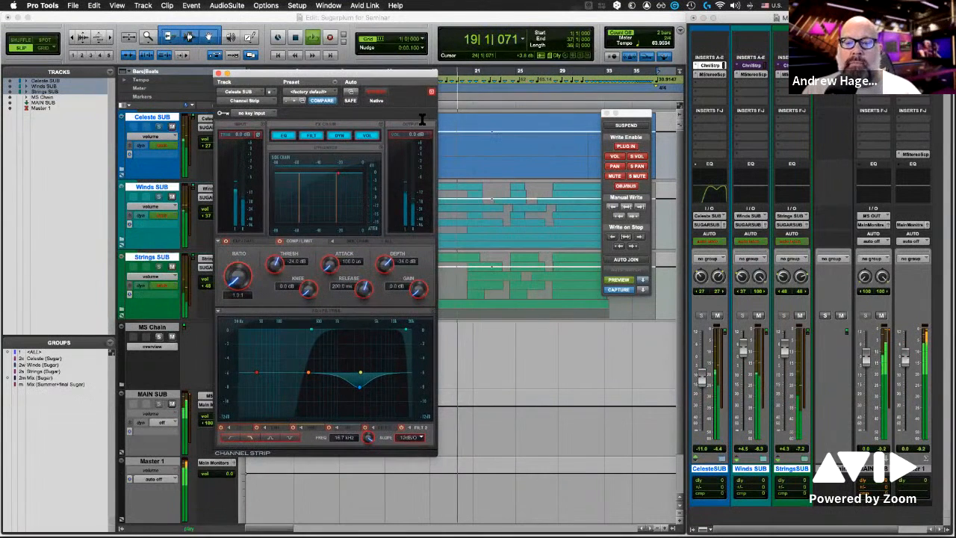
key("space")
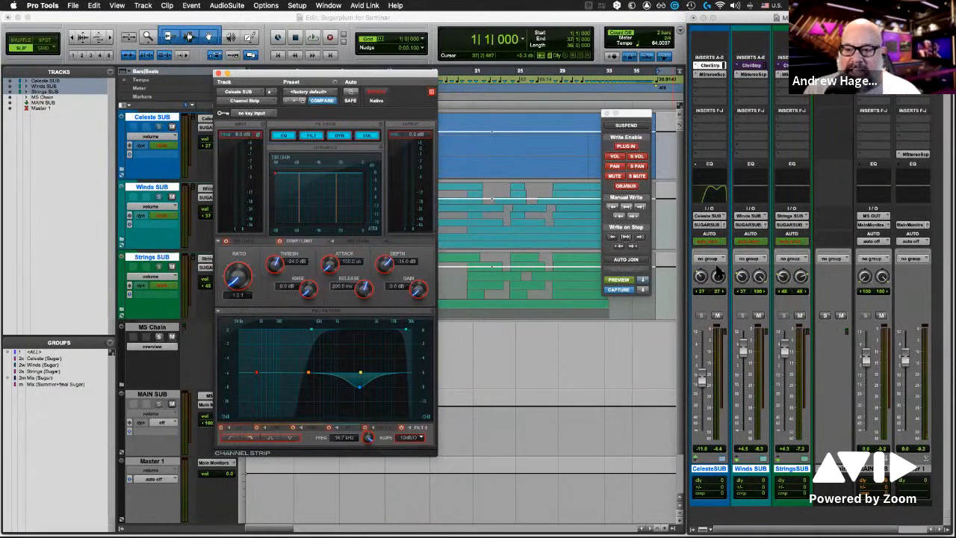
left_click(619, 281)
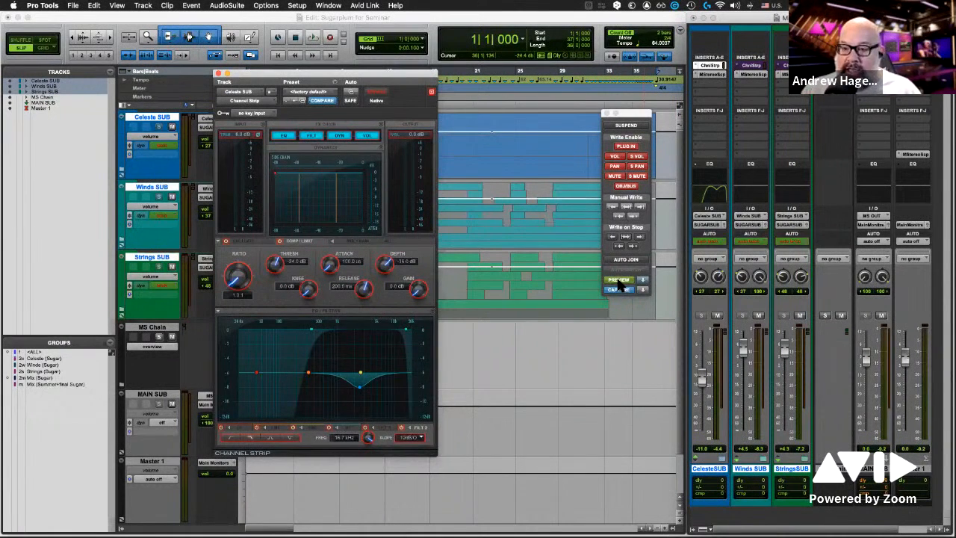
left_click(619, 280)
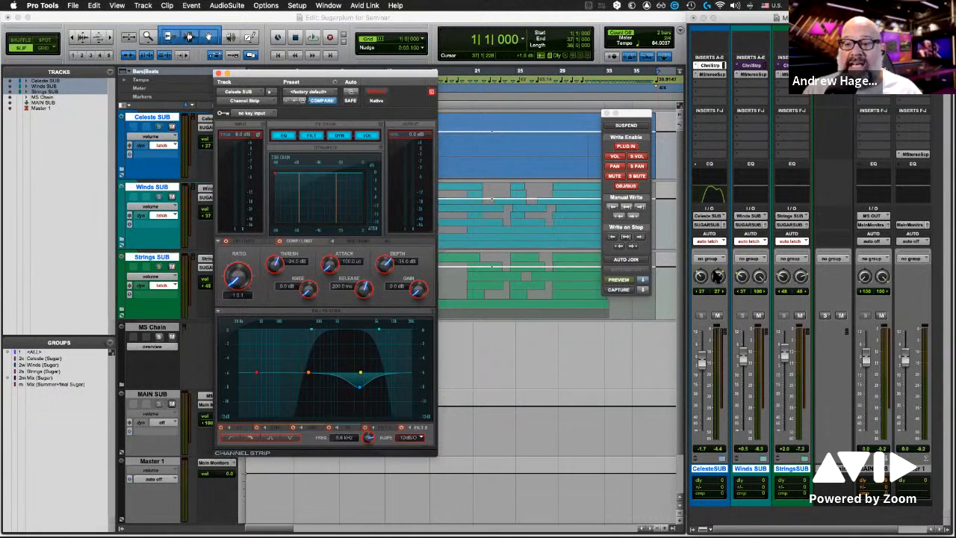
left_click(620, 281)
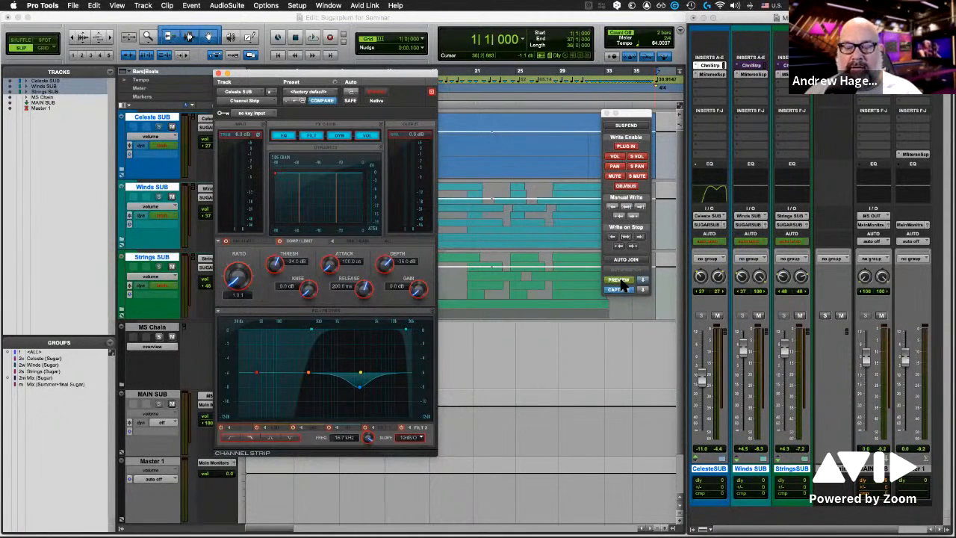
key("super+Tab")
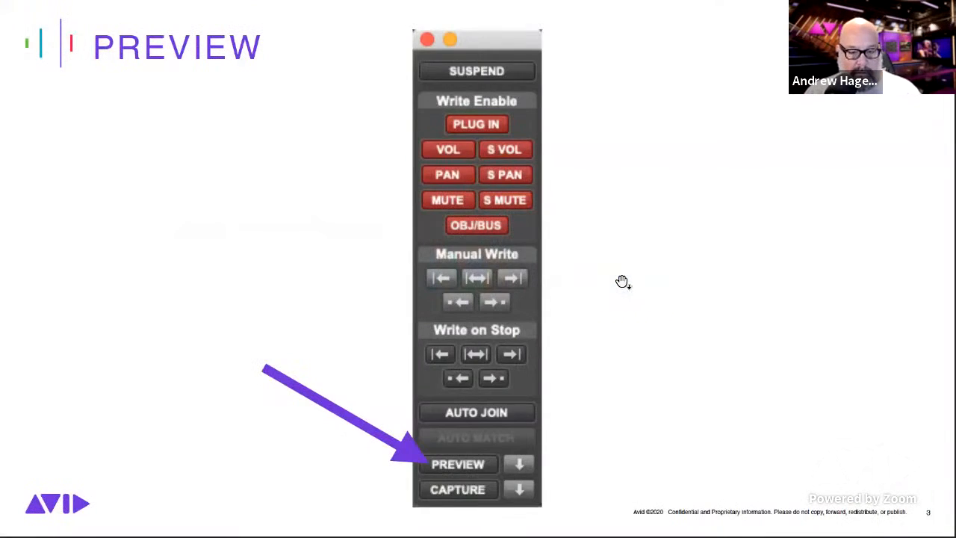
left_click(623, 282)
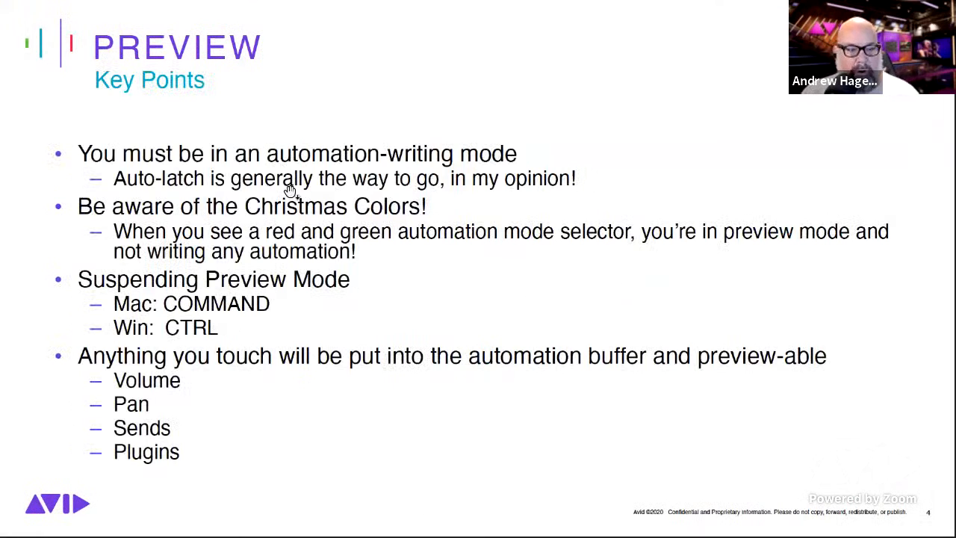
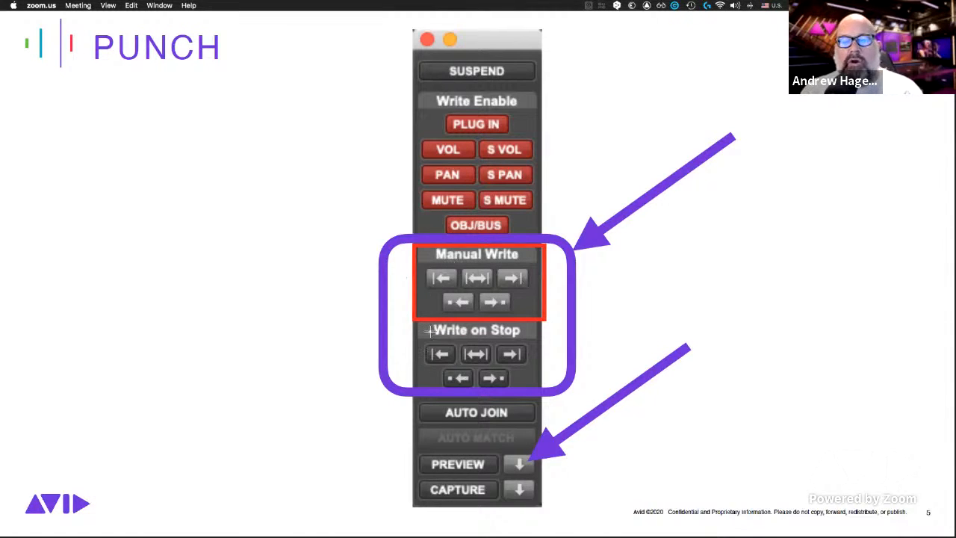
mouse_move(417, 324)
left_mouse_down()
mouse_move(536, 378)
mouse_move(541, 389)
left_mouse_up()
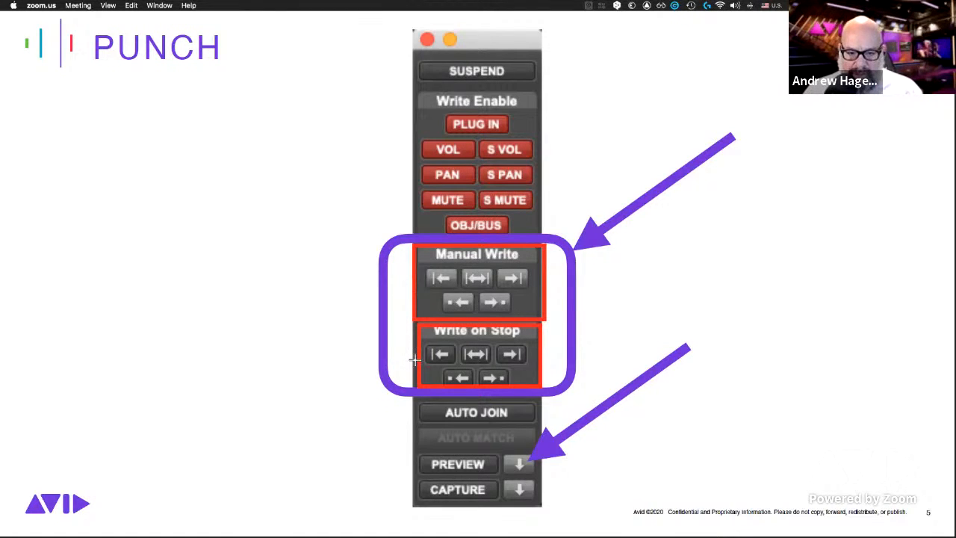
key("super+z")
key("super+z")
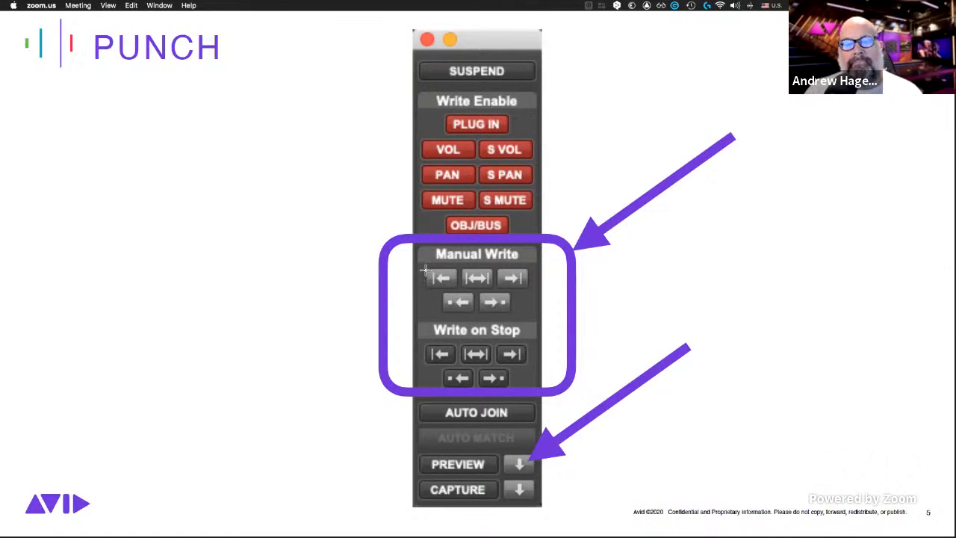
left_click_drag(424, 268, 462, 291)
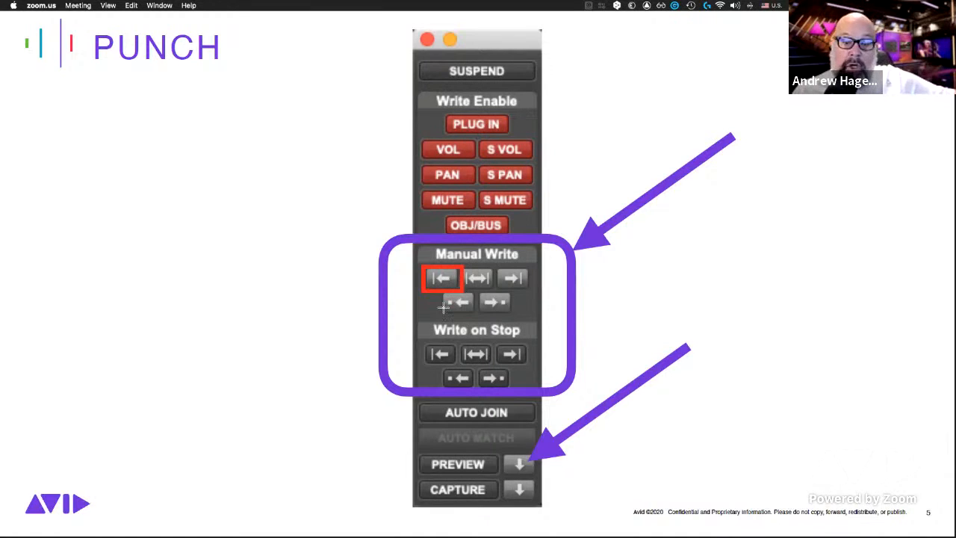
left_click_drag(427, 346, 458, 365)
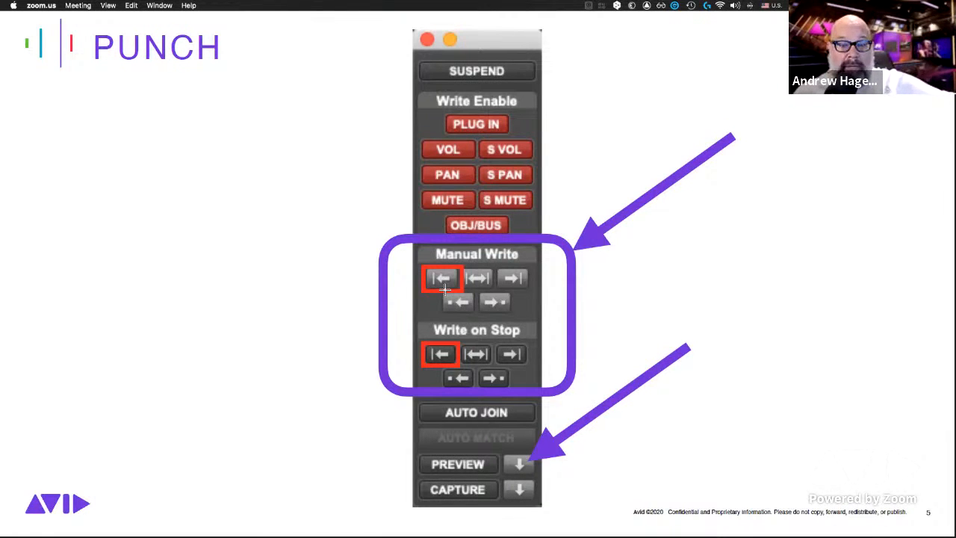
key("super+z")
key("super+z")
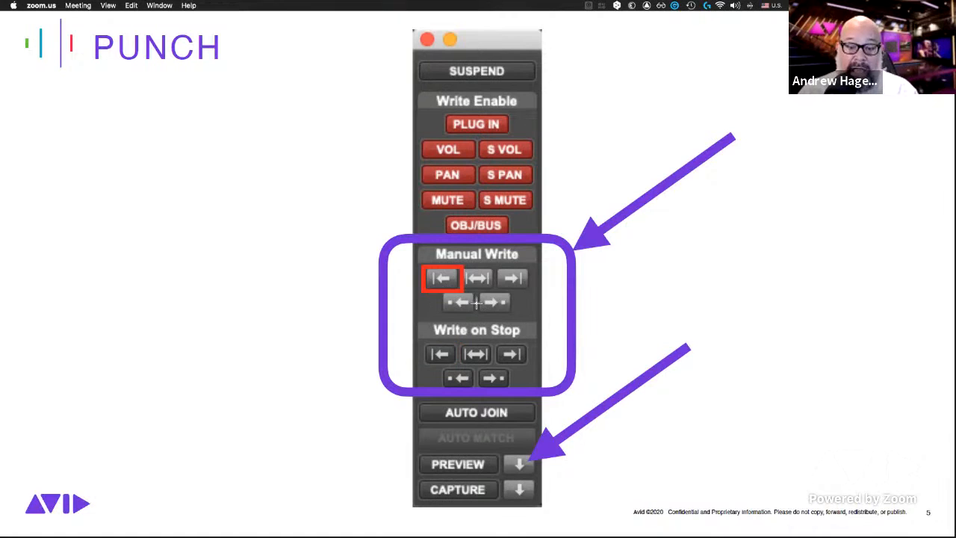
left_click_drag(459, 265, 493, 364)
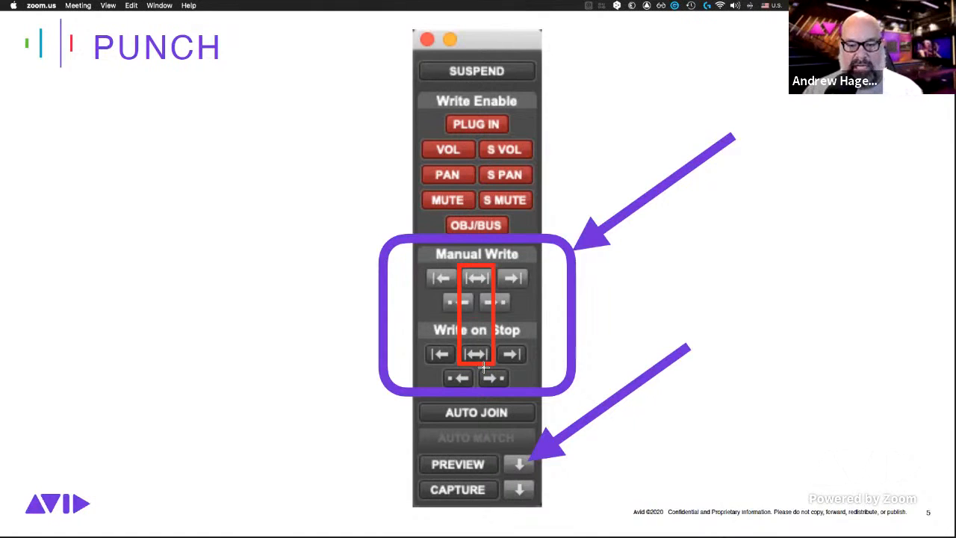
key("super+z")
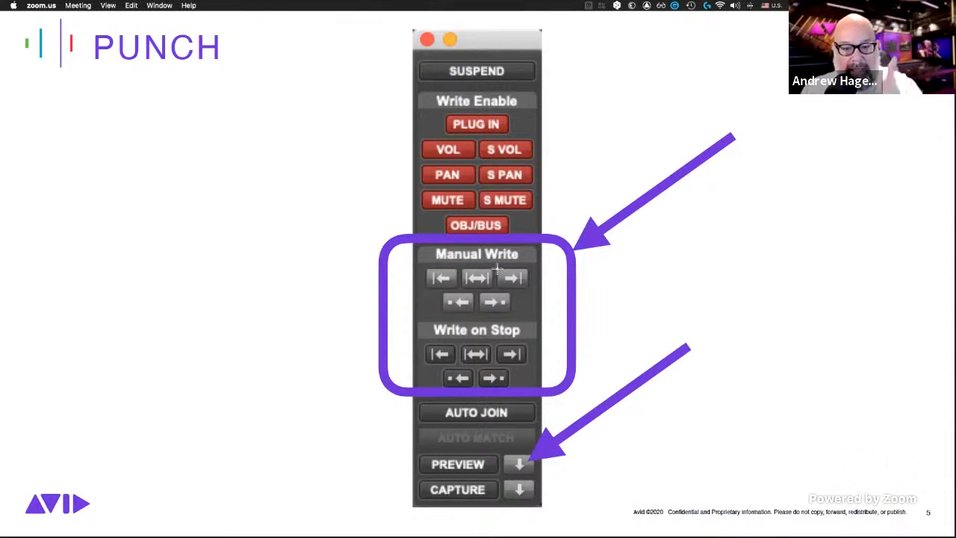
left_click_drag(493, 266, 535, 371)
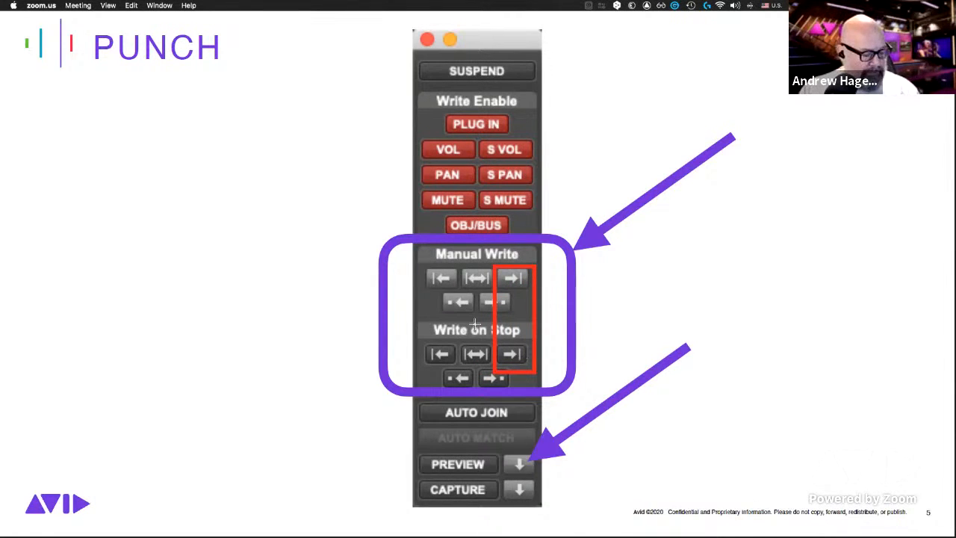
key("super+z")
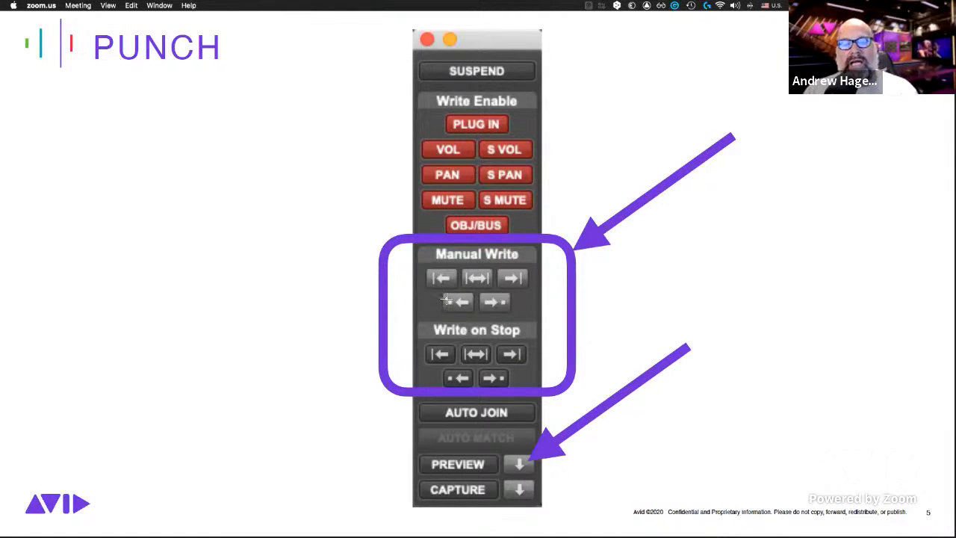
mouse_move(442, 297)
left_mouse_down()
mouse_move(463, 393)
mouse_move(479, 391)
left_mouse_up()
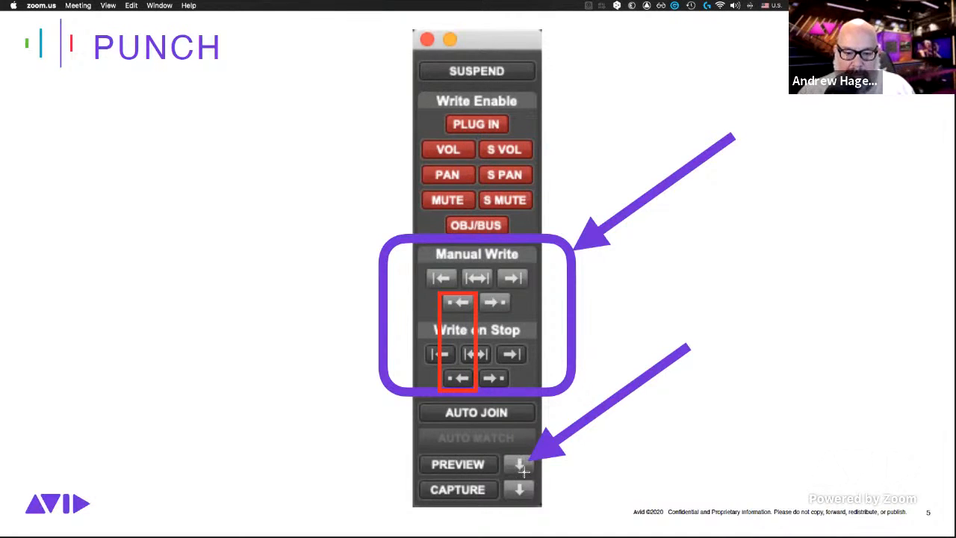
key("super+z")
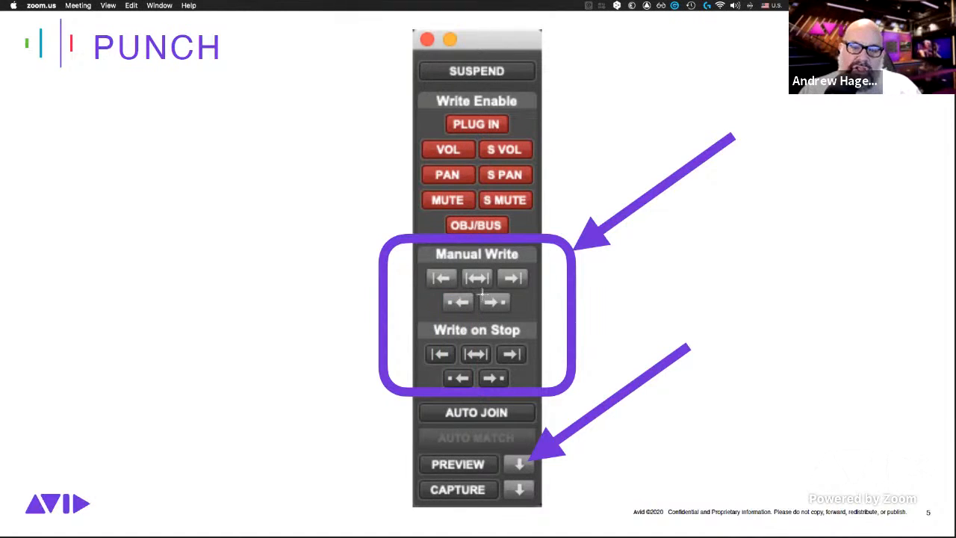
left_click_drag(479, 291, 517, 389)
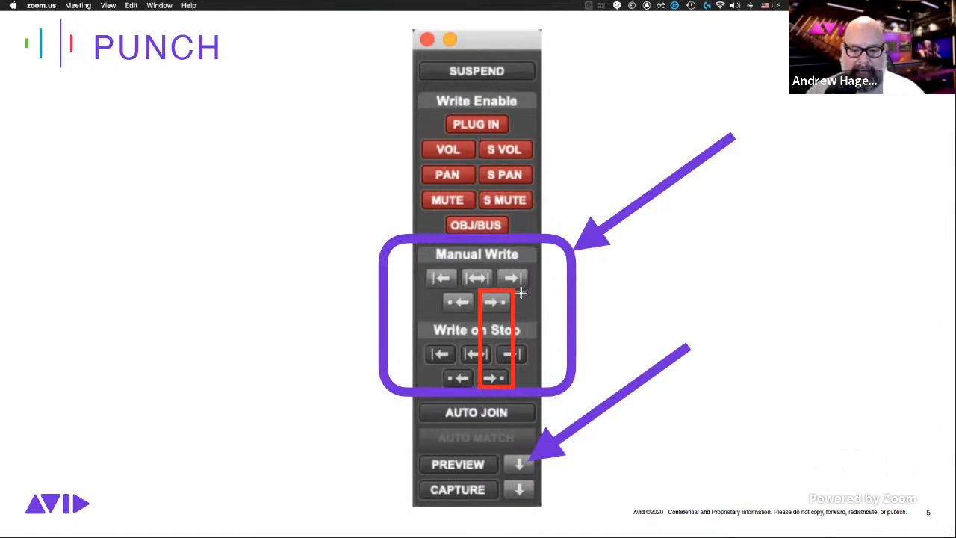
key("super+Tab")
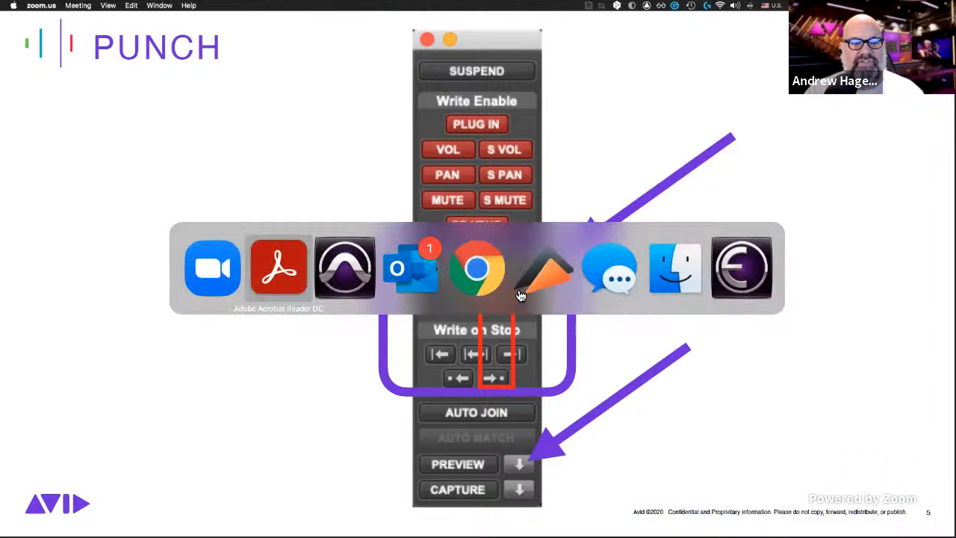
Step: Switch to Pro Tools and move the Celeste SUB Channel Strip window off the Edit window tracks, beyond the sub channels in the mixer
key("super+Tab")
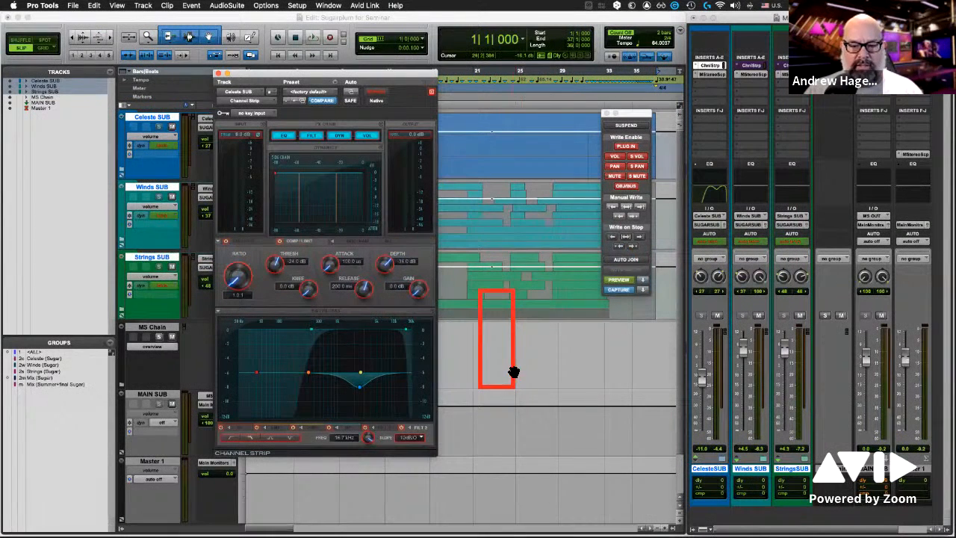
left_click(515, 373)
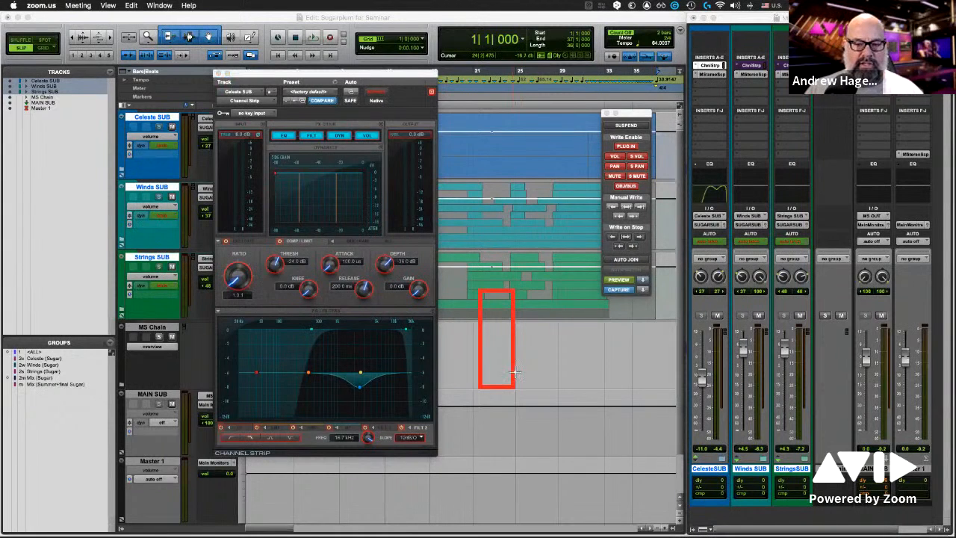
left_click(514, 372)
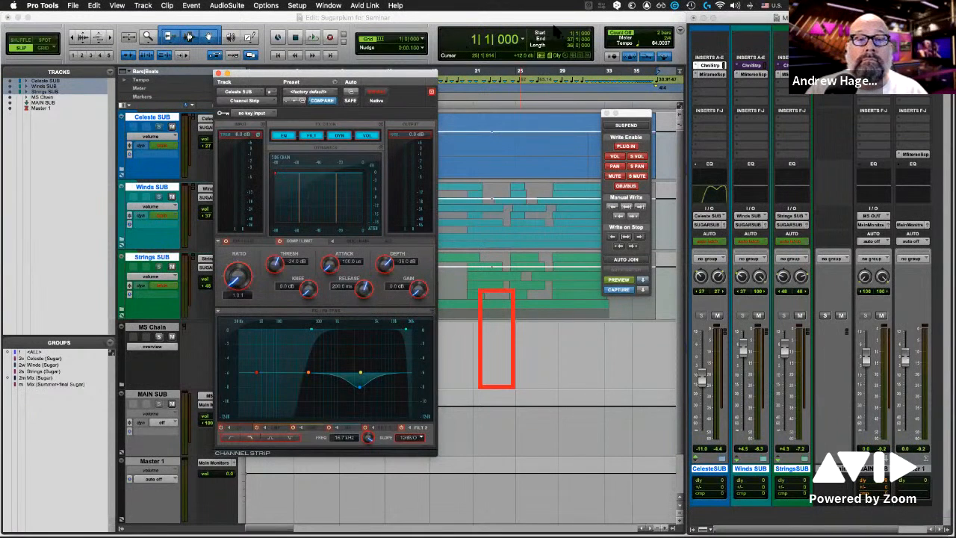
left_click(614, 89)
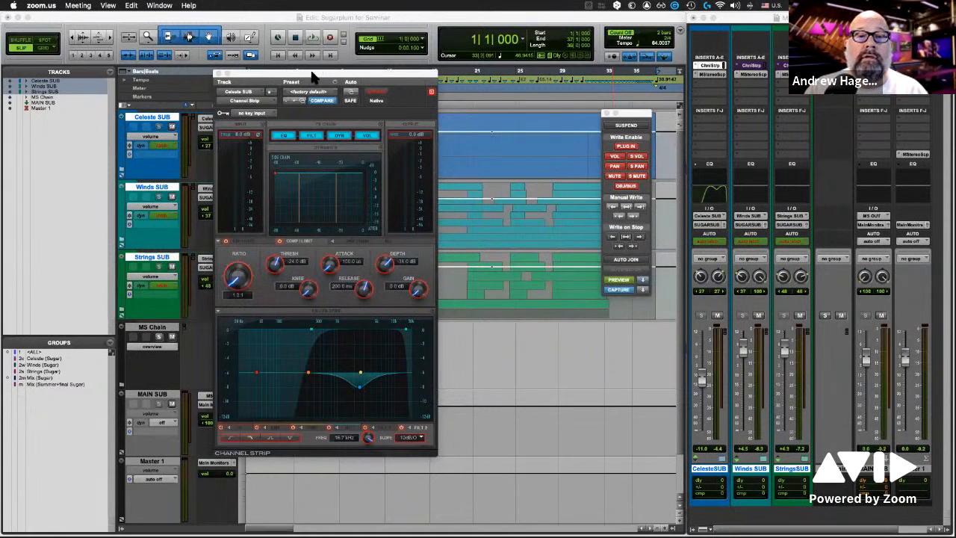
left_click_drag(309, 78, 790, 72)
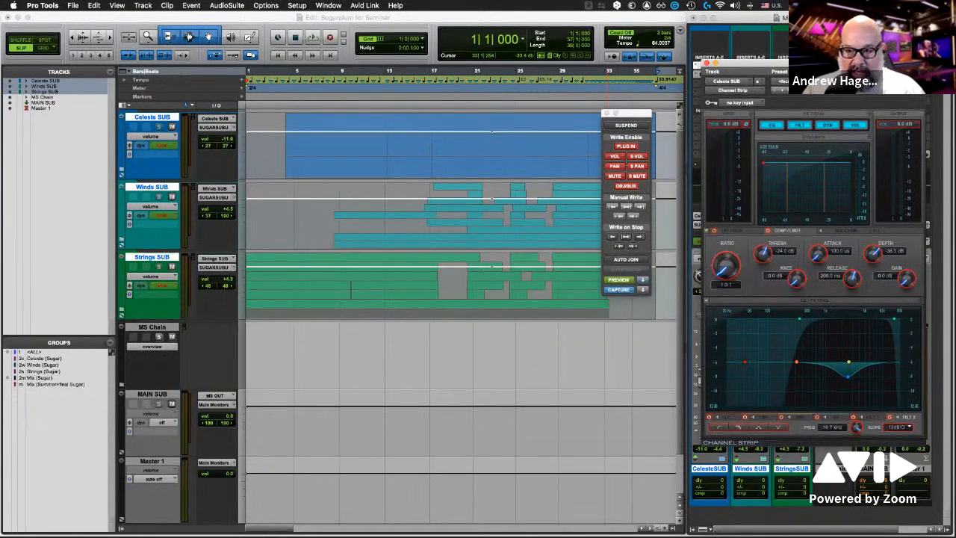
left_click_drag(792, 64, 948, 69)
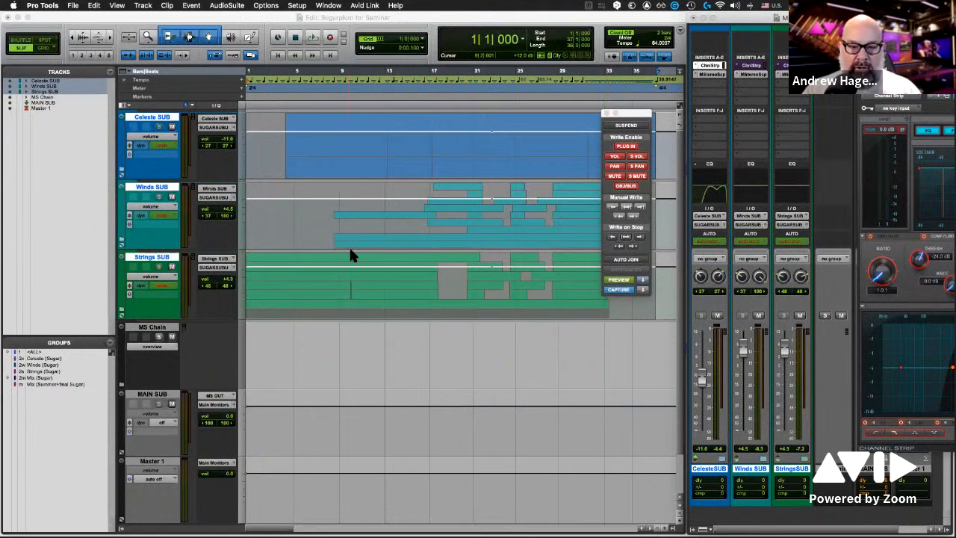
Step: Write the previewed values across the whole selection by enabling Write on Stop to all and punching Preview at about bar 10 during playback
key("space")
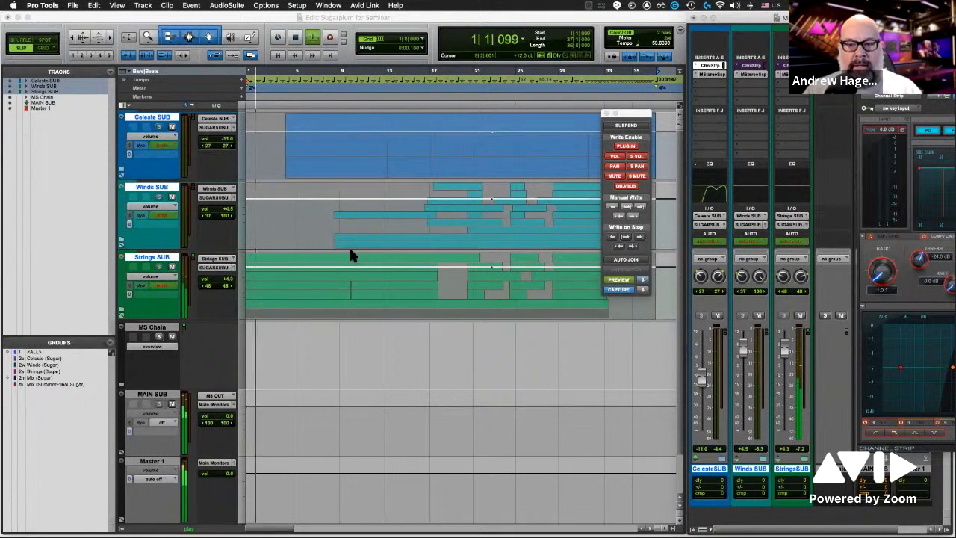
left_click(626, 237)
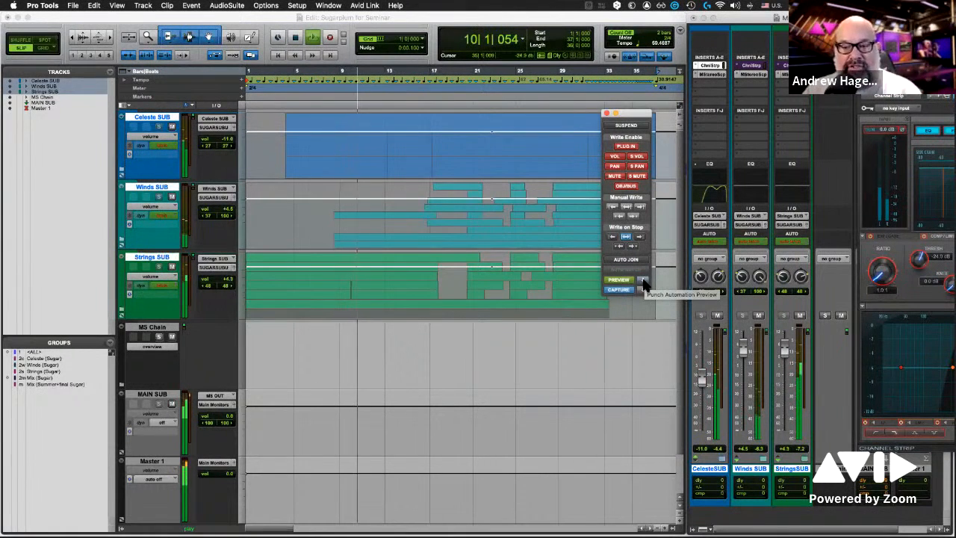
left_click(644, 282)
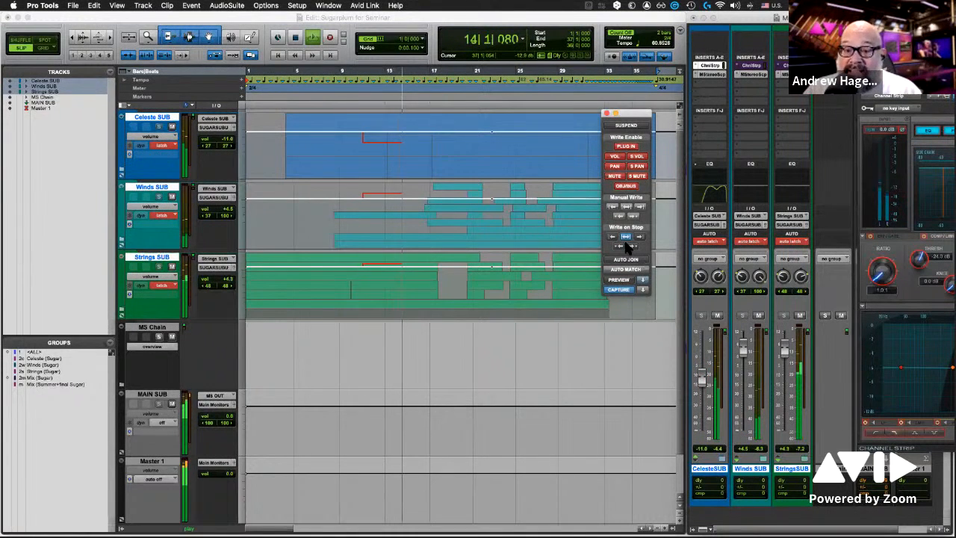
key("space")
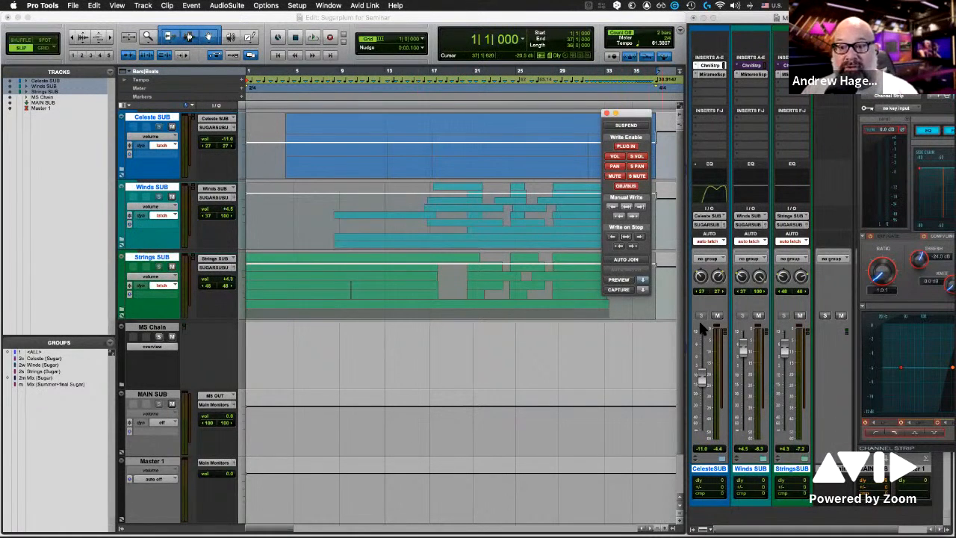
left_click(619, 290)
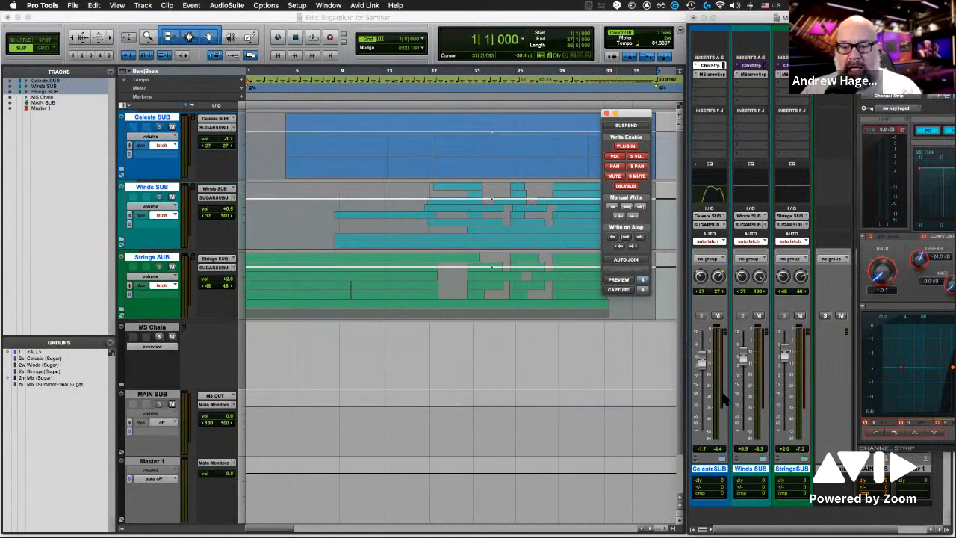
Step: Turn on automation Preview and lower the Celeste SUB volume to -29.7 during playback
left_click(619, 280)
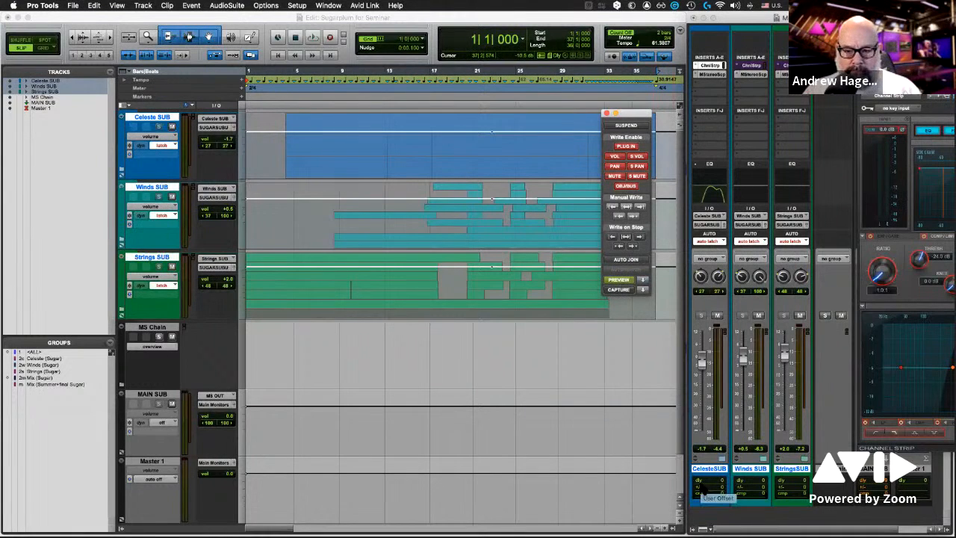
key("space")
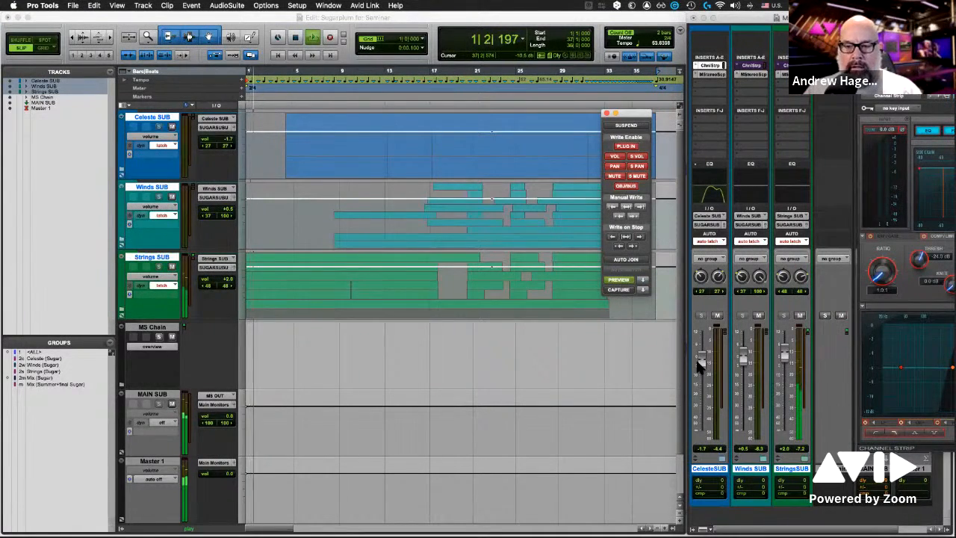
left_click_drag(702, 364, 702, 407)
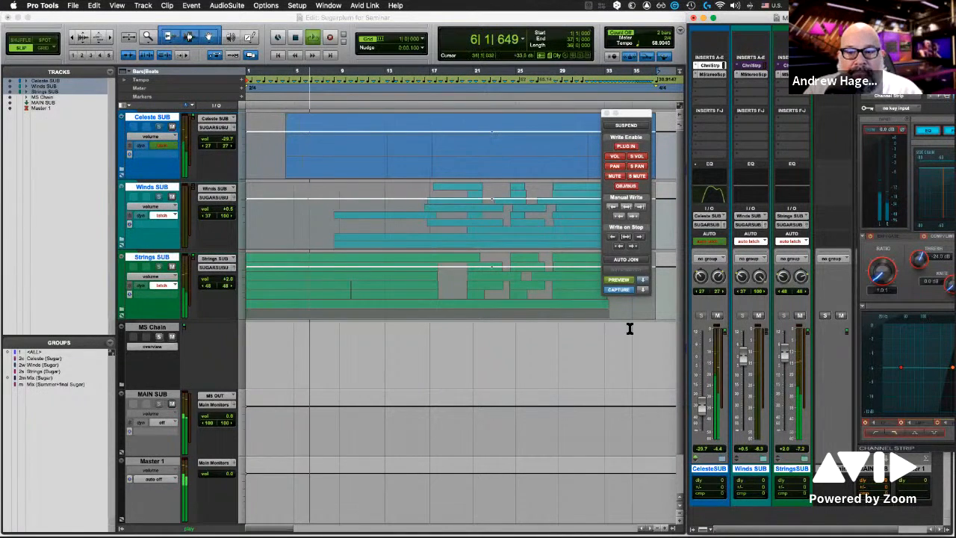
Step: Enable Write on Stop to the next breakpoint, punch the previewed Celeste SUB volume at about bar 10, and stop playback to write it
left_click(633, 246)
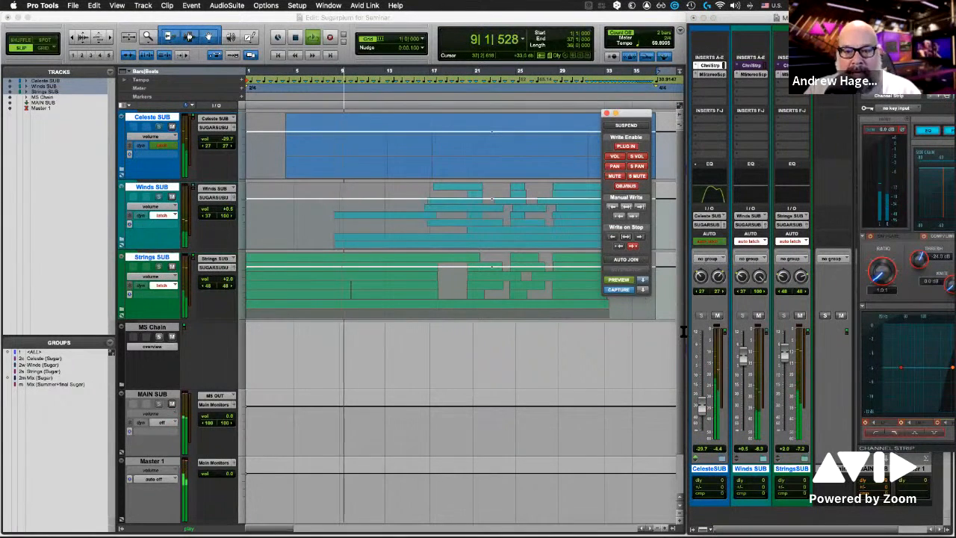
left_click(643, 280)
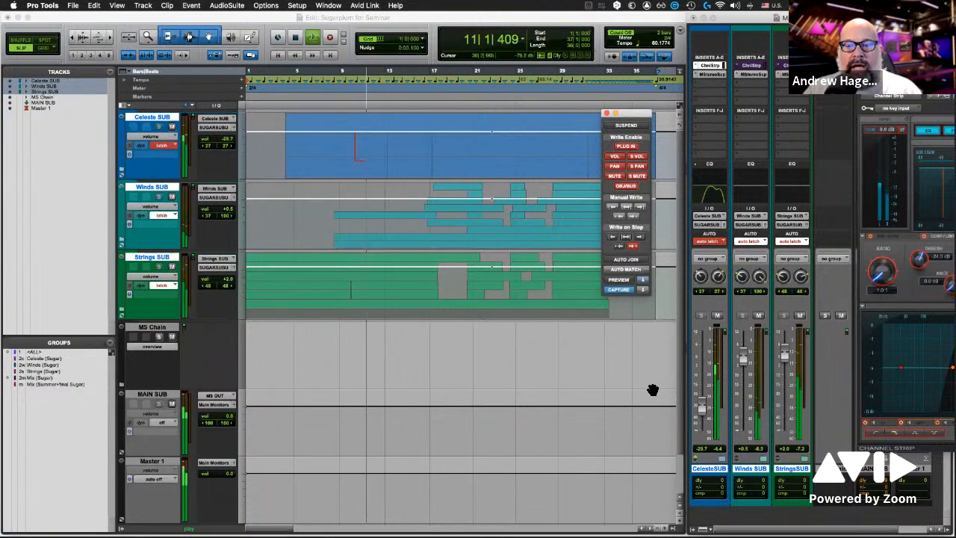
key("space")
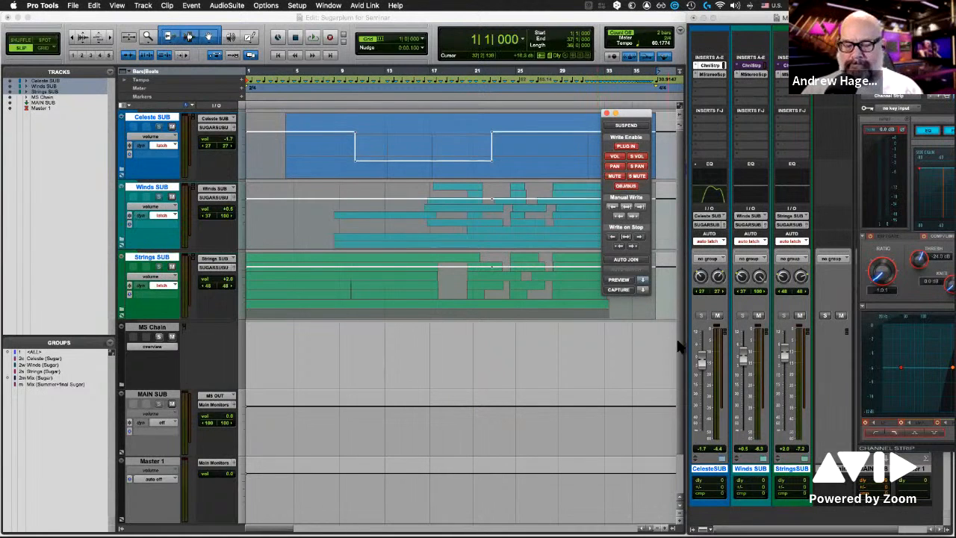
Step: Switch to the Adobe Acrobat Reader slides, advance to the Capture slide, and return to Pro Tools
key("super+Tab")
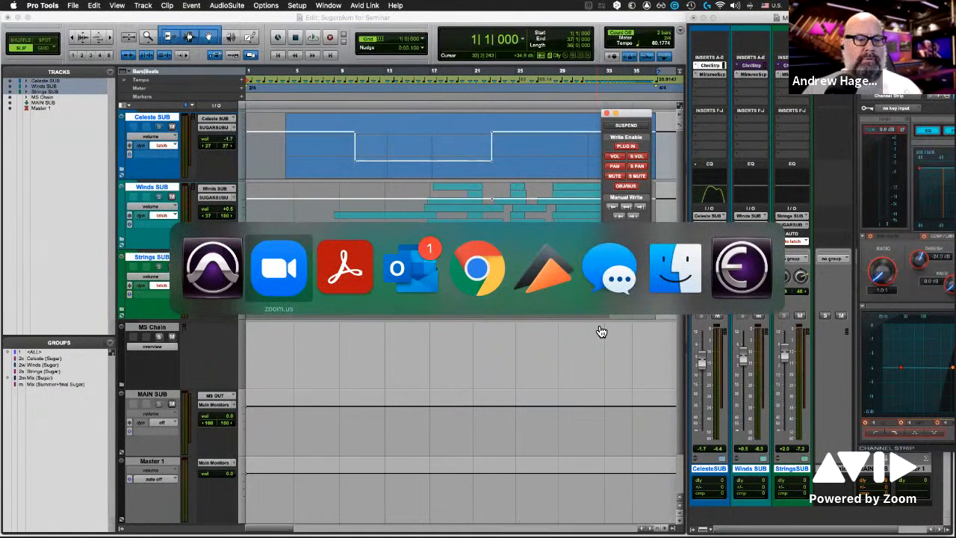
key("super+Tab")
key("super+Tab")
key("super+shift+Tab")
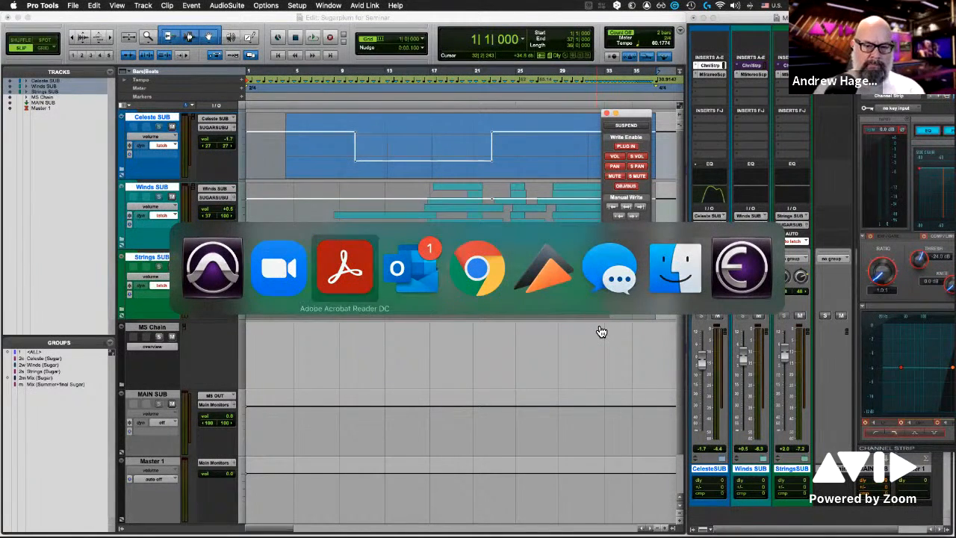
key("Right")
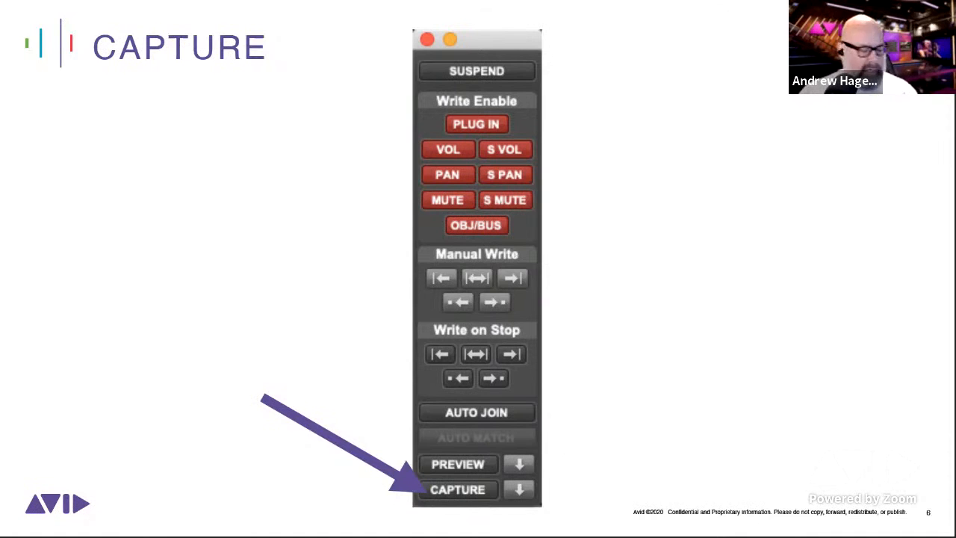
key("super+Tab")
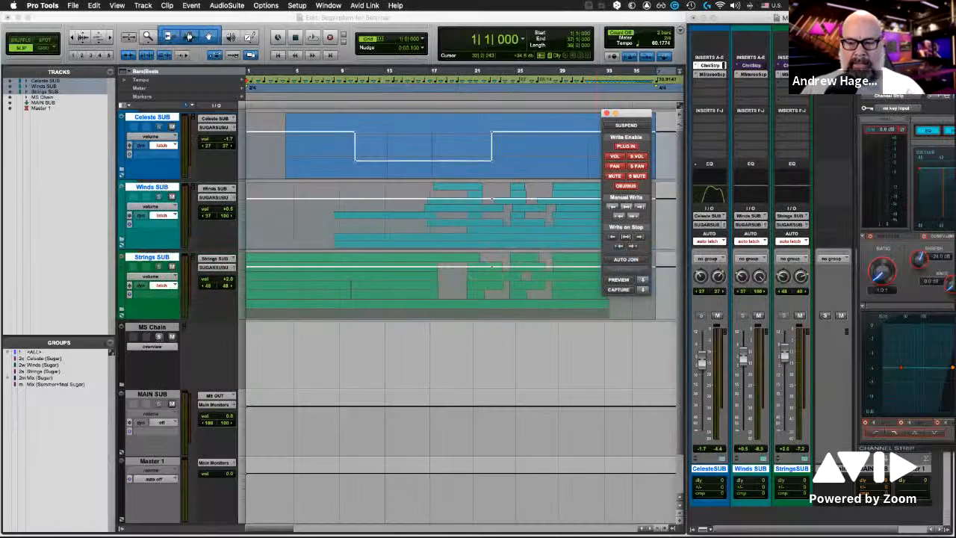
Step: Undo the last Celeste SUB volume automation write and close the Channel Strip plug-in window
key("super+z")
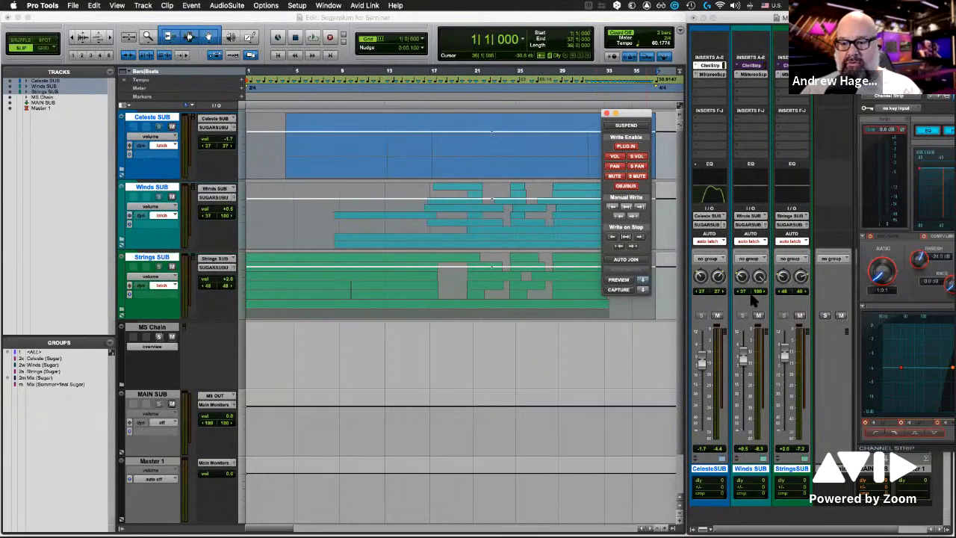
left_click(864, 70)
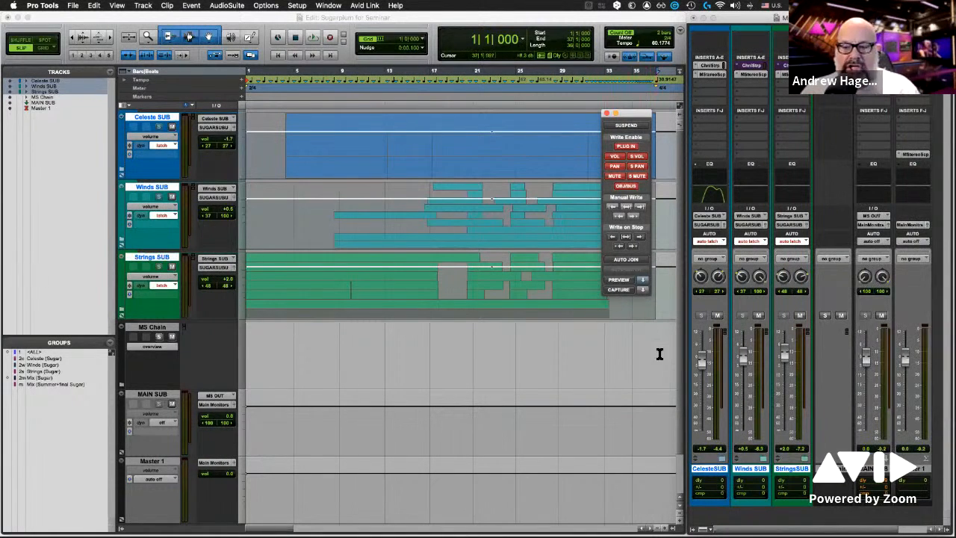
Step: Turn on automation Preview and, during playback, set the volumes of Celeste SUB to -11.0, Winds SUB to +5.5 and Strings SUB to -12.6
left_click(616, 280)
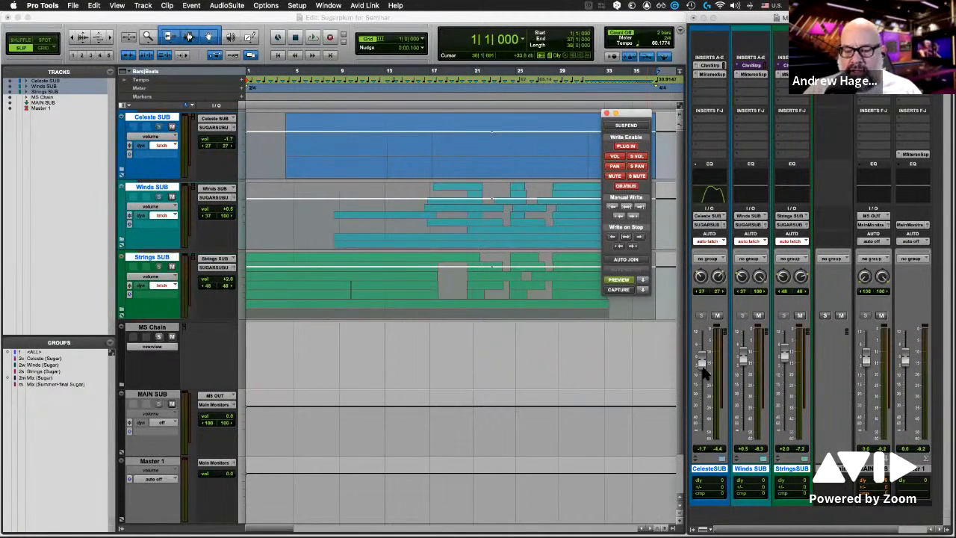
key("space")
left_click_drag(707, 366, 706, 382)
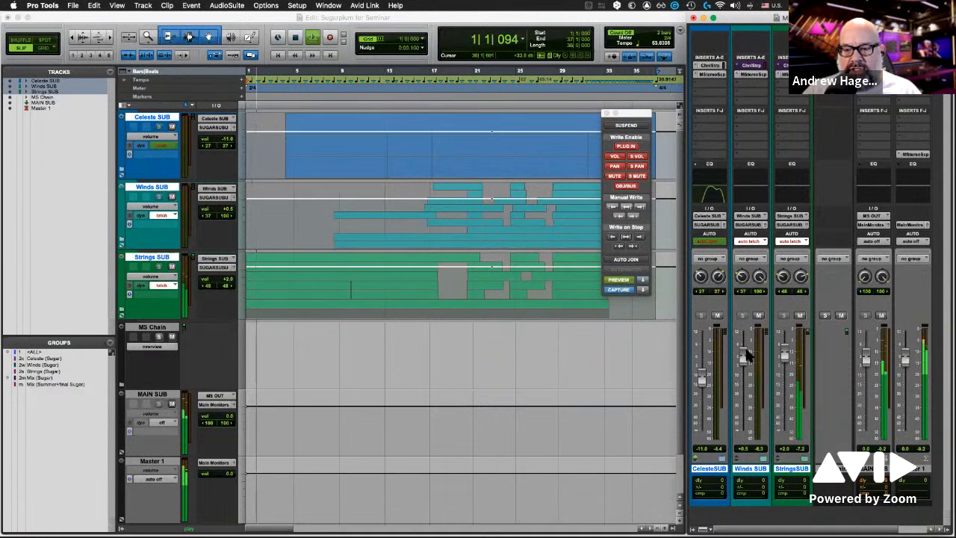
left_click_drag(743, 358, 785, 391)
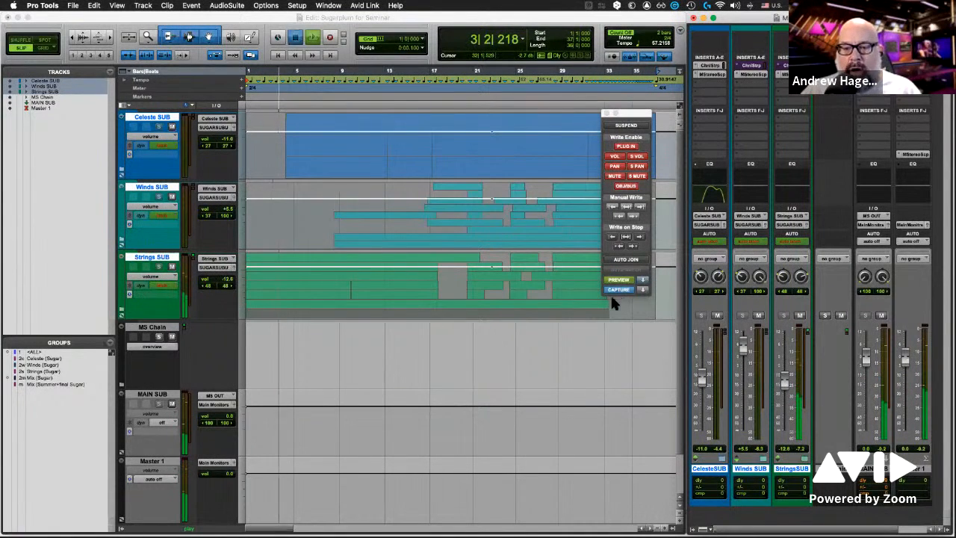
key("space")
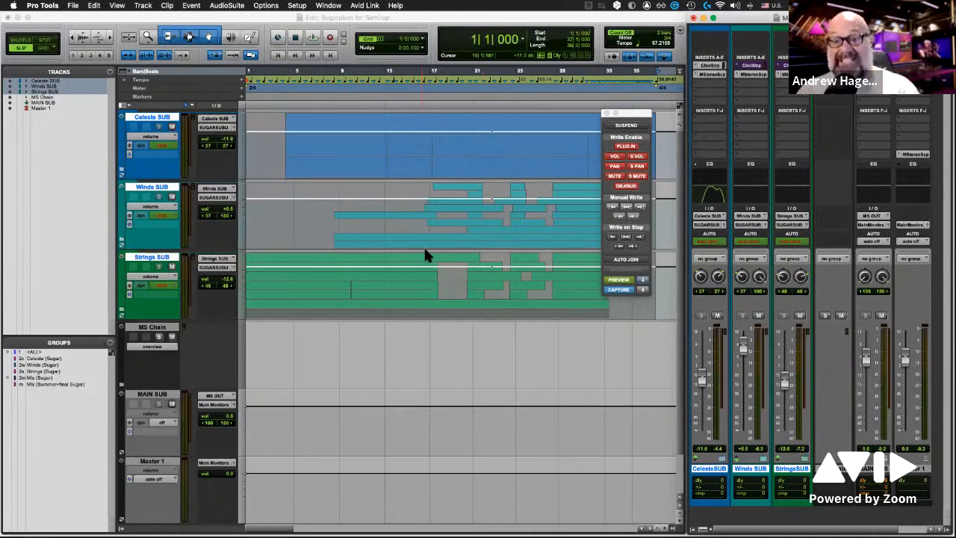
Step: Capture the previewed volumes and place the playback position at about bar 38, beat 3, before the Capture marker
left_click(618, 290)
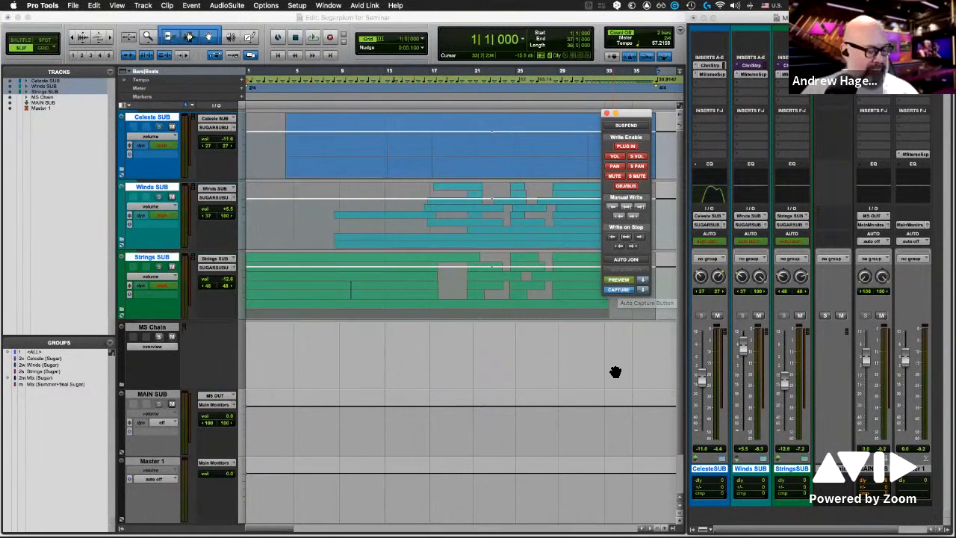
scroll(614, 372, "right", 5)
scroll(615, 372, "right", 8)
scroll(615, 372, "left", 3)
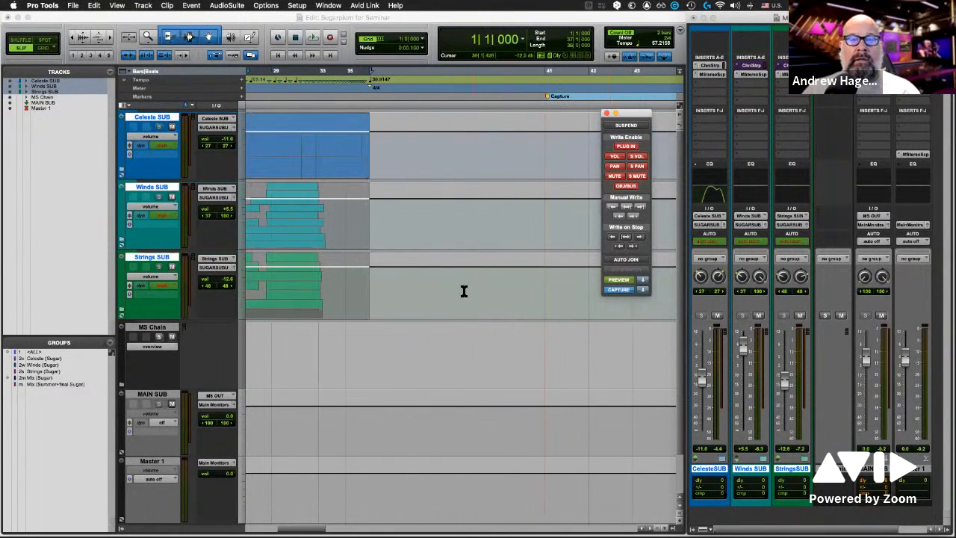
left_click(436, 105)
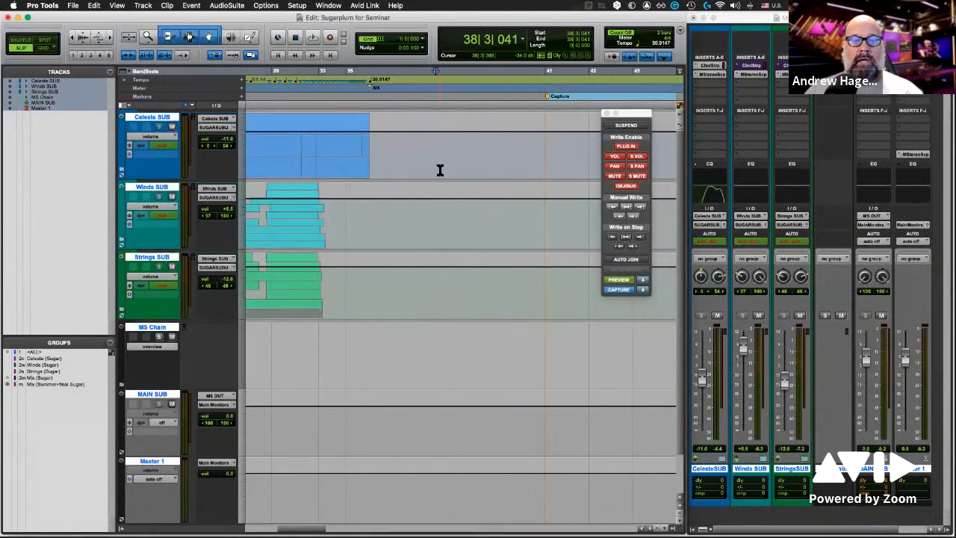
Step: During playback, turn off Preview and punch the captured volumes into the three sub tracks from about bar 39 until past bar 40
key("space")
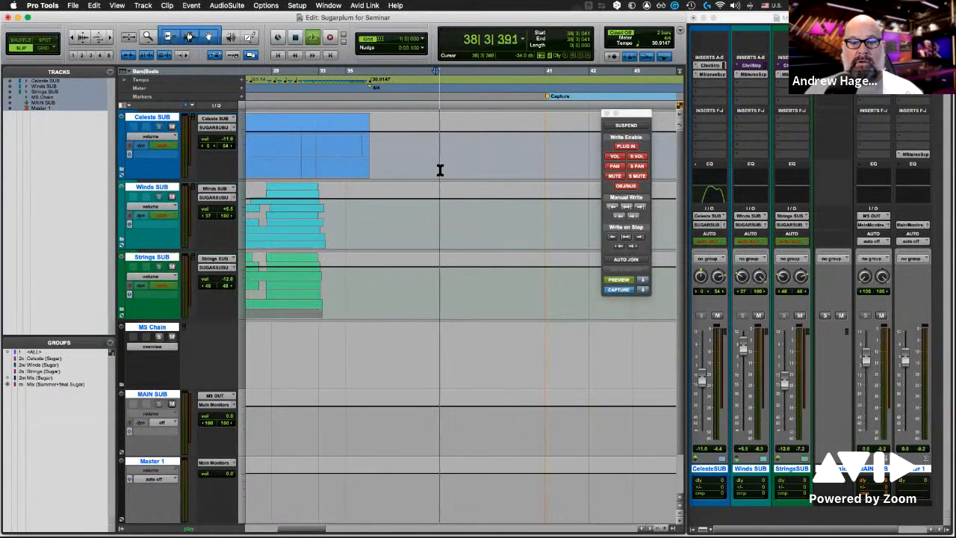
left_click(620, 280)
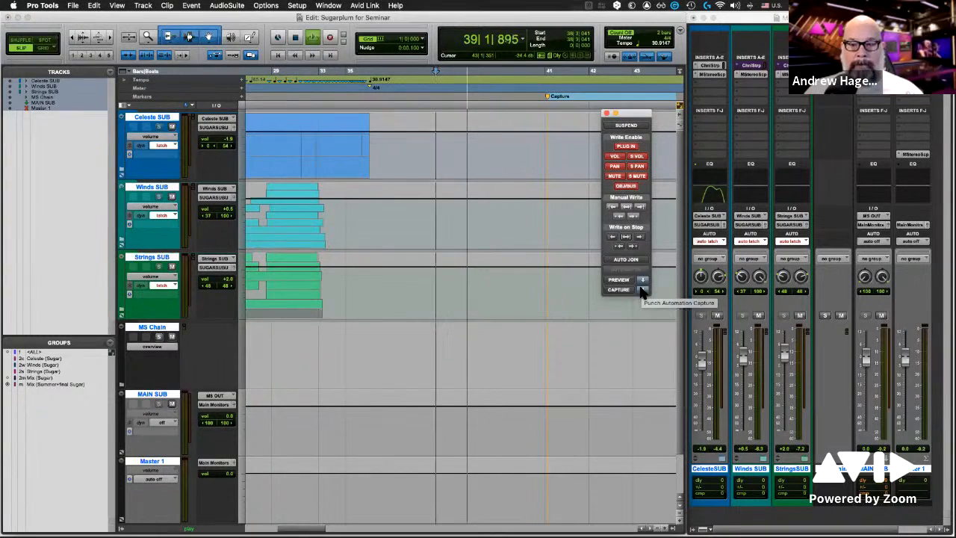
left_click(643, 291)
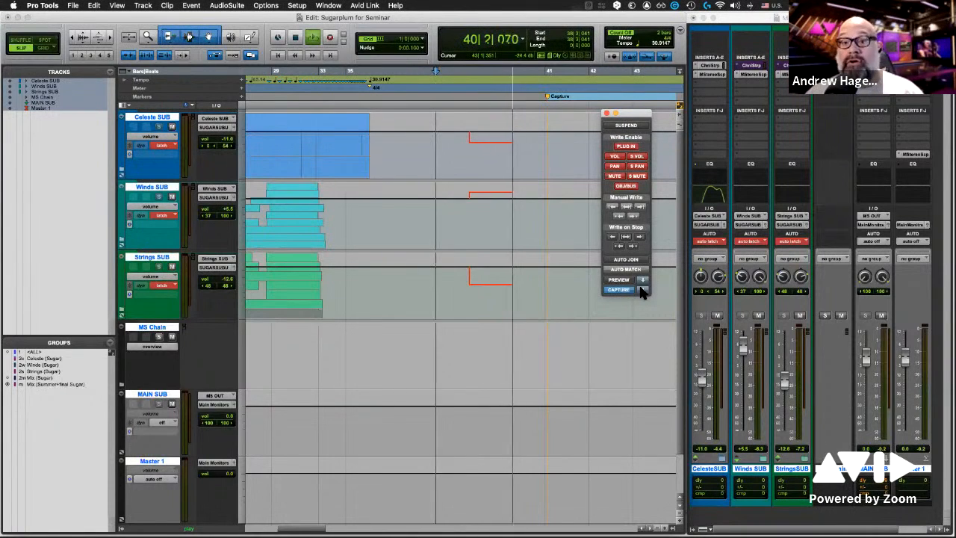
key("space")
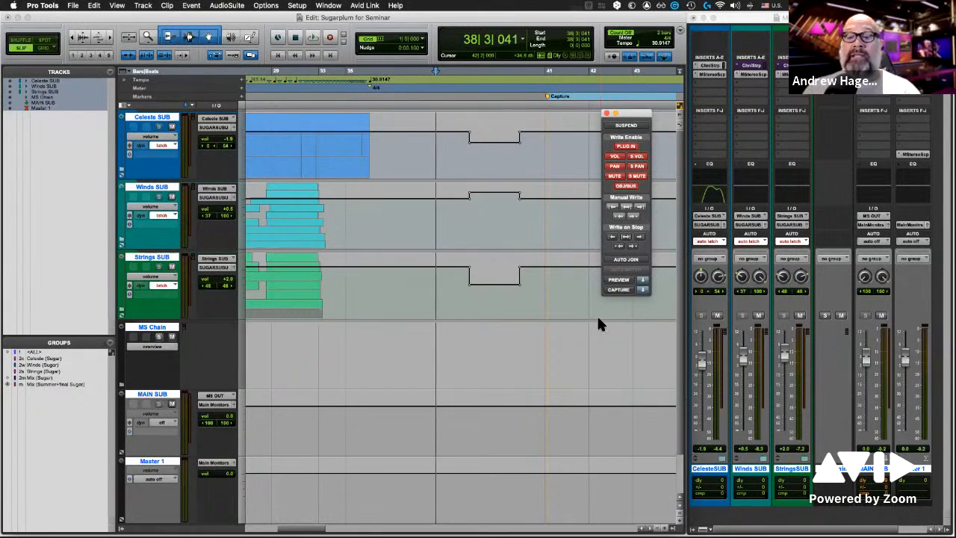
scroll(597, 324, "right", 5)
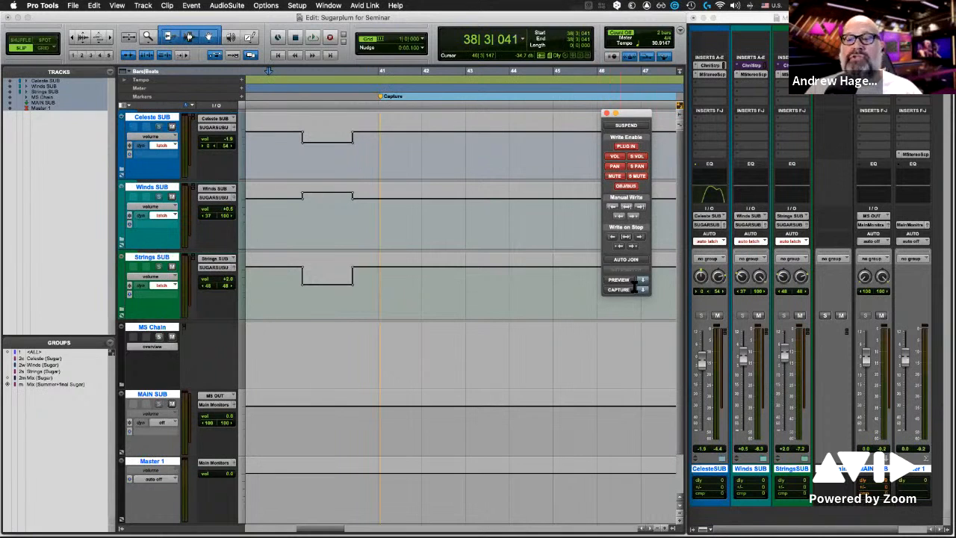
Step: During playback from about bar 41, set Celeste SUB to -23.9, Winds SUB to +6.2 and Strings SUB to -14.2, and capture these volumes
left_click(404, 78)
key("space")
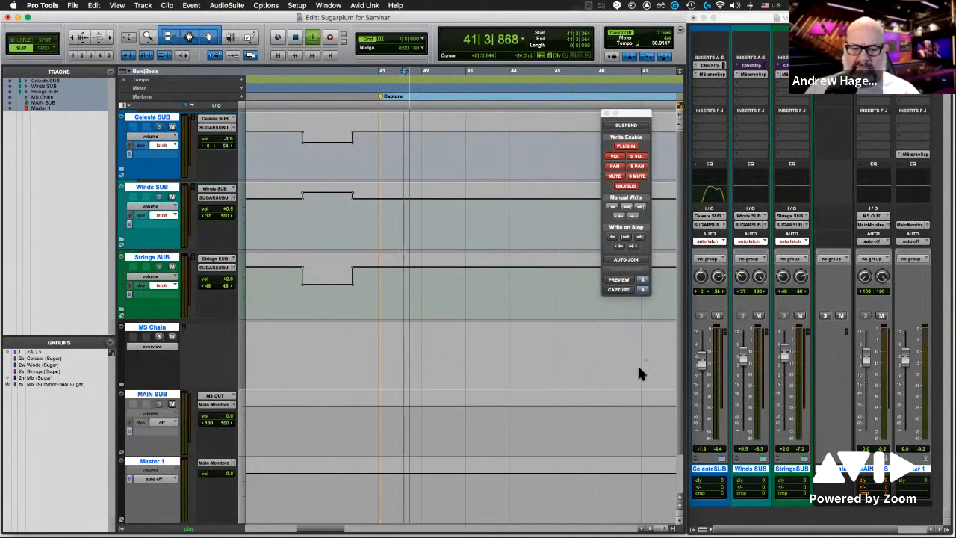
left_click_drag(702, 363, 703, 402)
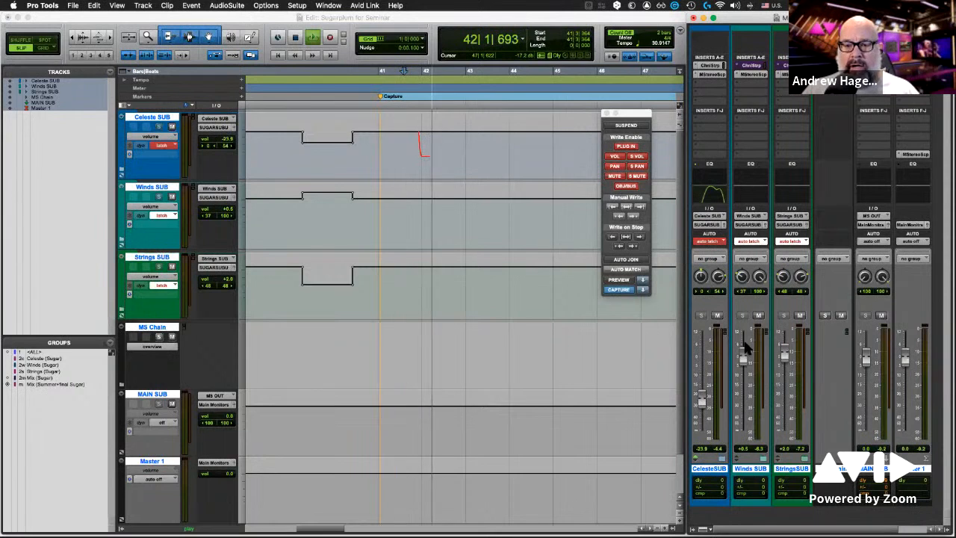
left_click_drag(745, 351, 784, 387)
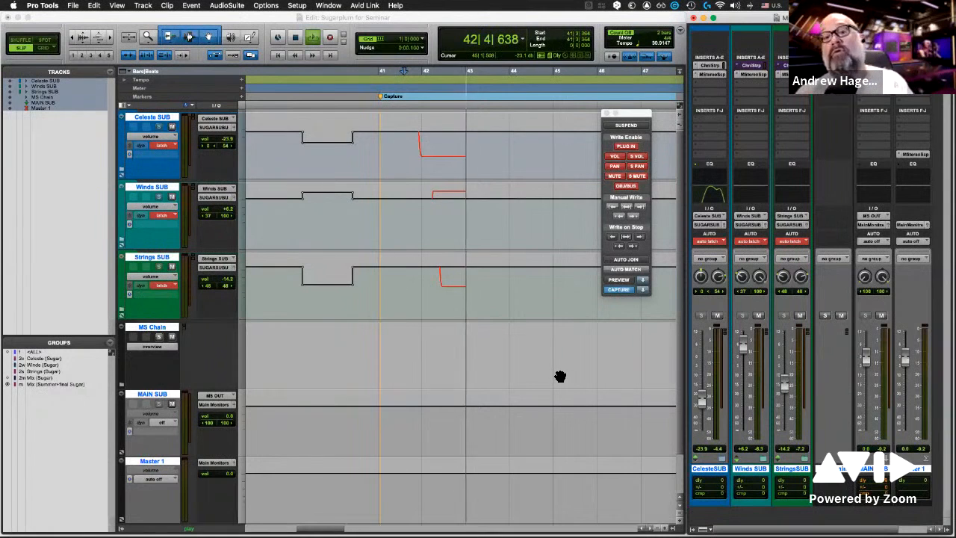
left_click(623, 289)
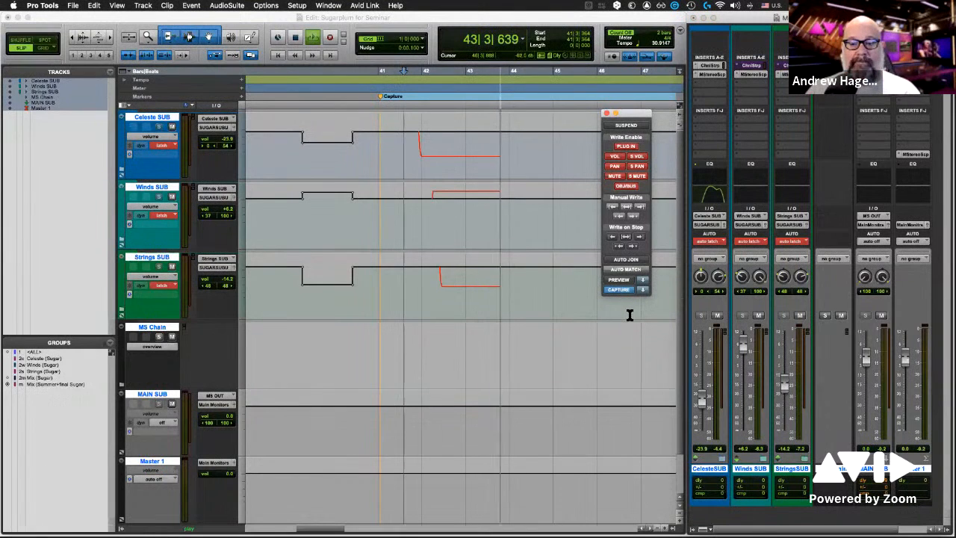
key("space")
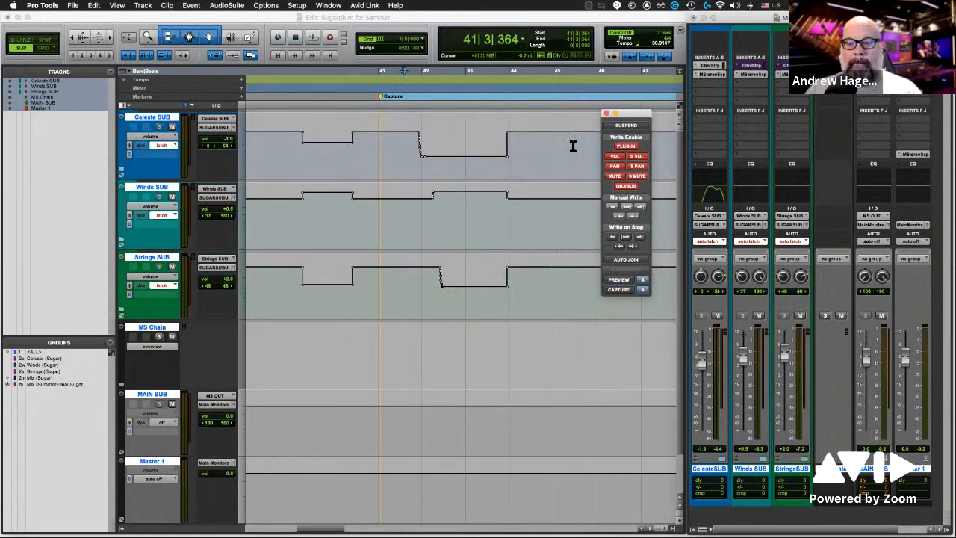
Step: Punch the captured volumes into the three sub tracks during playback and write them on stop across a selection from about bar 45 to 48
left_click_drag(572, 147, 593, 295)
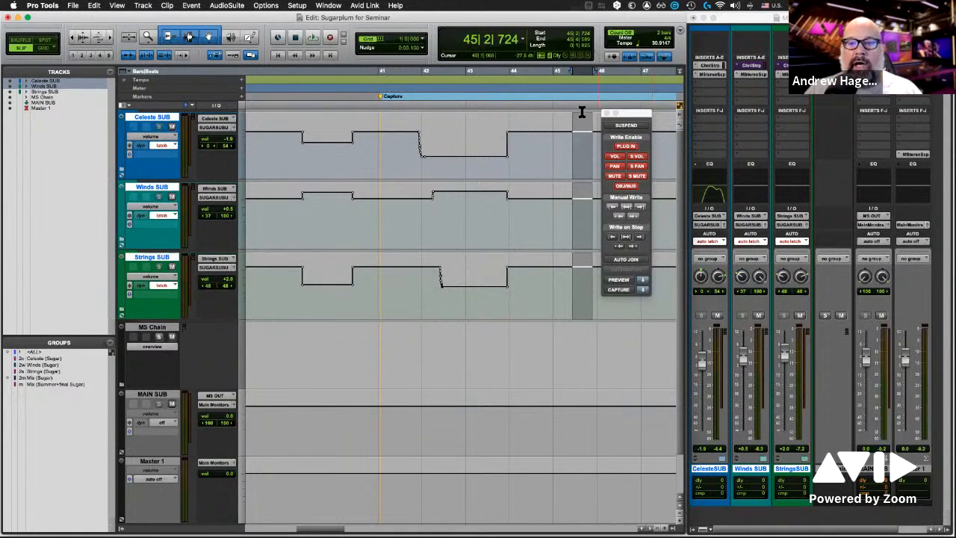
scroll(597, 217, "right", 5)
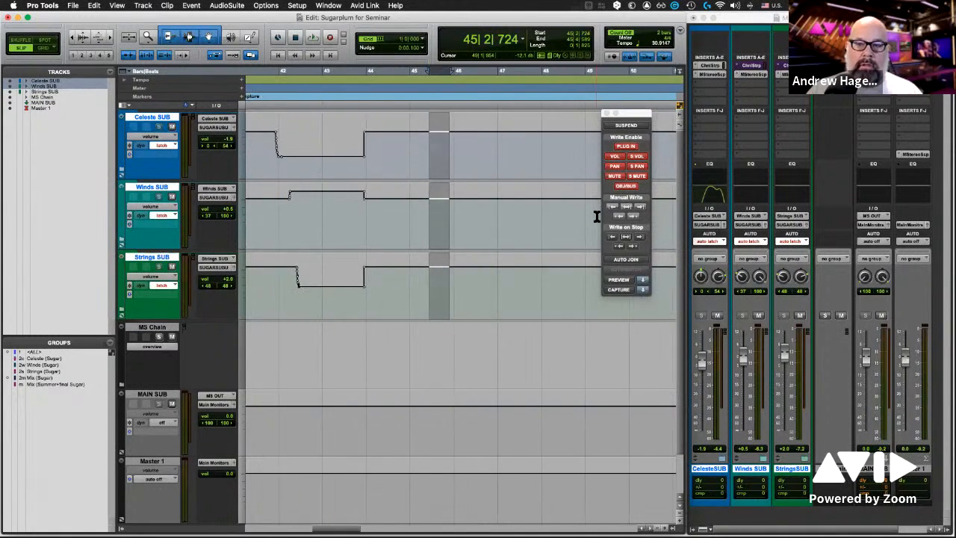
left_click_drag(375, 129, 503, 273)
key("space")
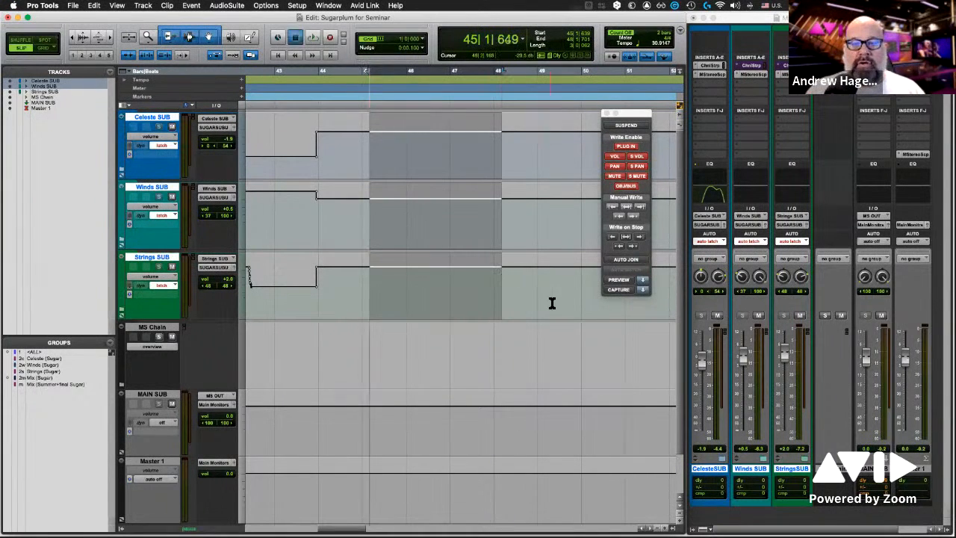
left_click(641, 290)
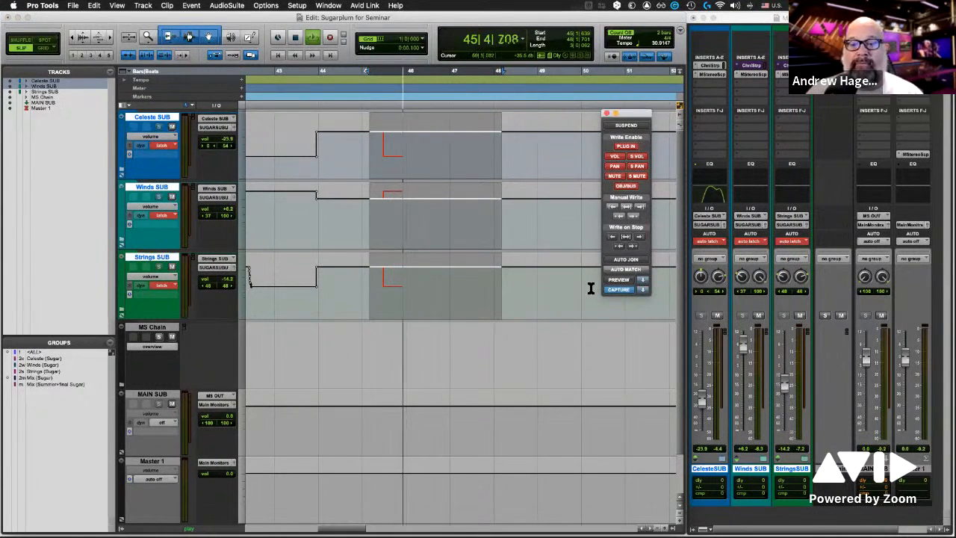
left_click(625, 236)
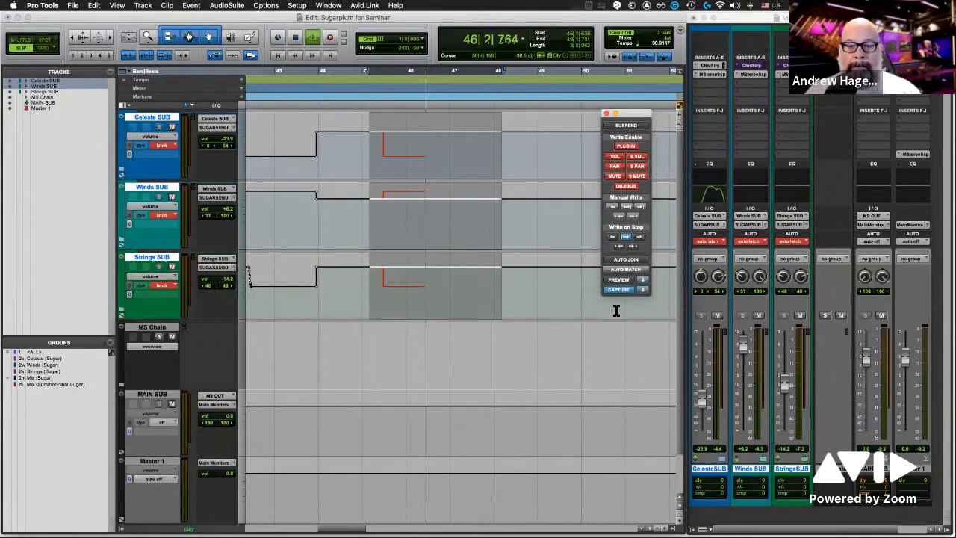
key("space")
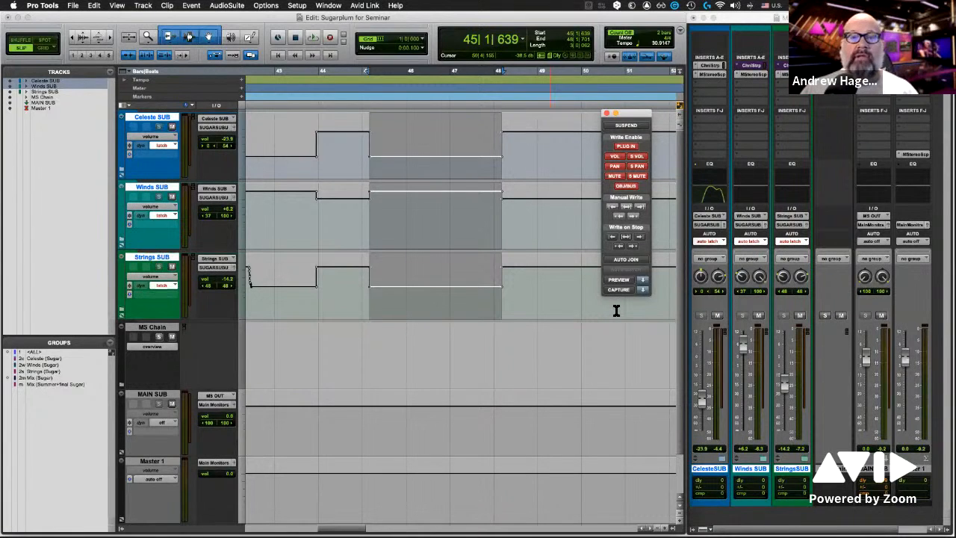
Step: Recall memory location 2, the Capture 2 marker at bar 100
scroll(605, 372, "right", 10)
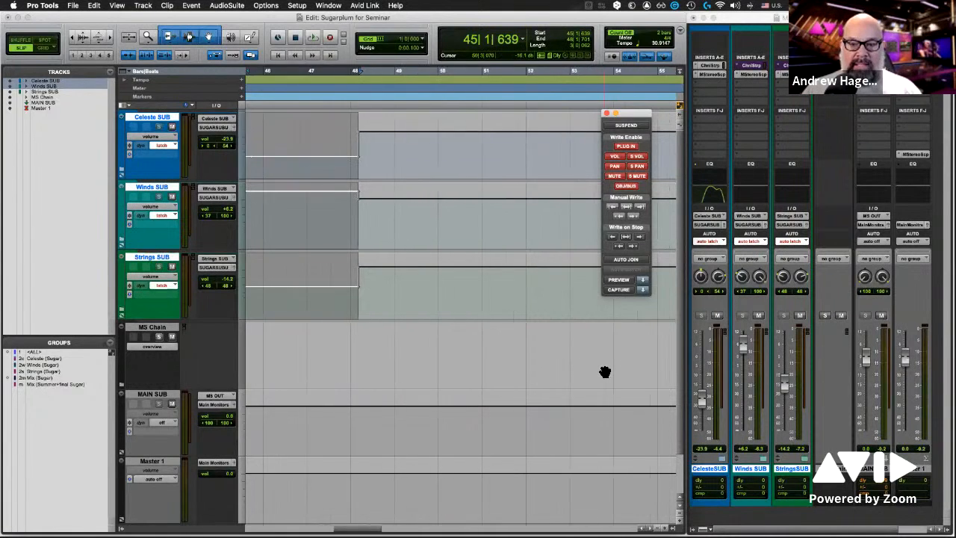
scroll(605, 372, "right", 10)
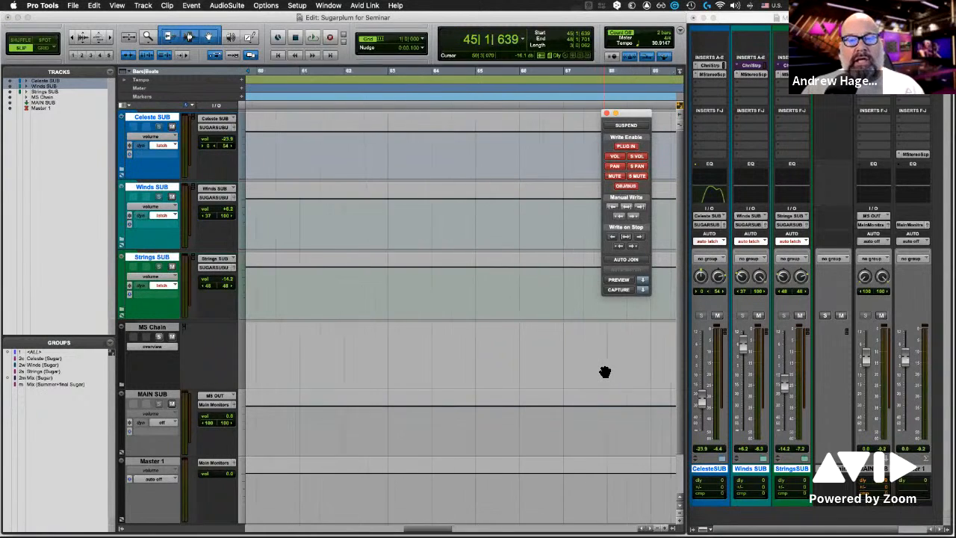
key("KP_Decimal")
key("2")
key("KP_Decimal")
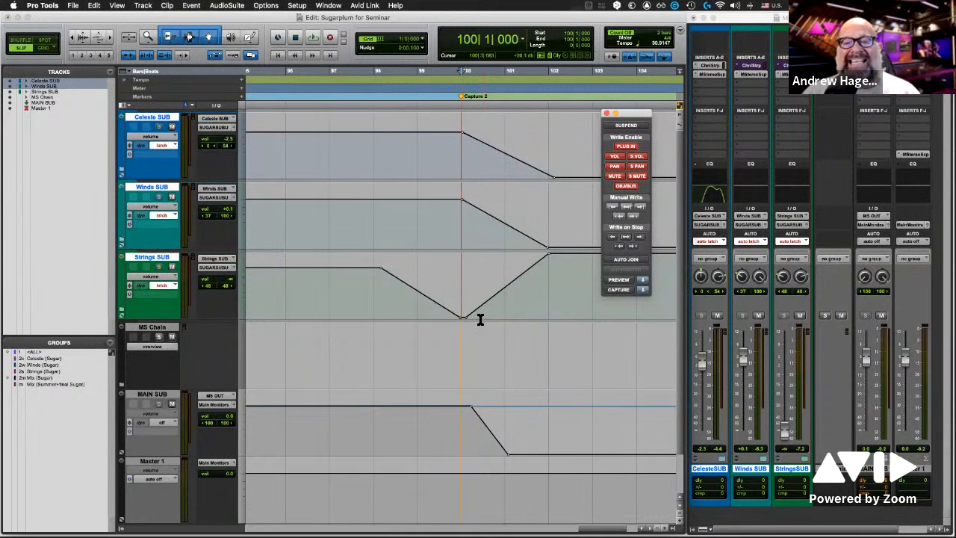
Step: Try capturing the ramping sub track volumes during playback past Capture 2 and punching them in at about bar 102, and undo the write
left_click(399, 96)
key("space")
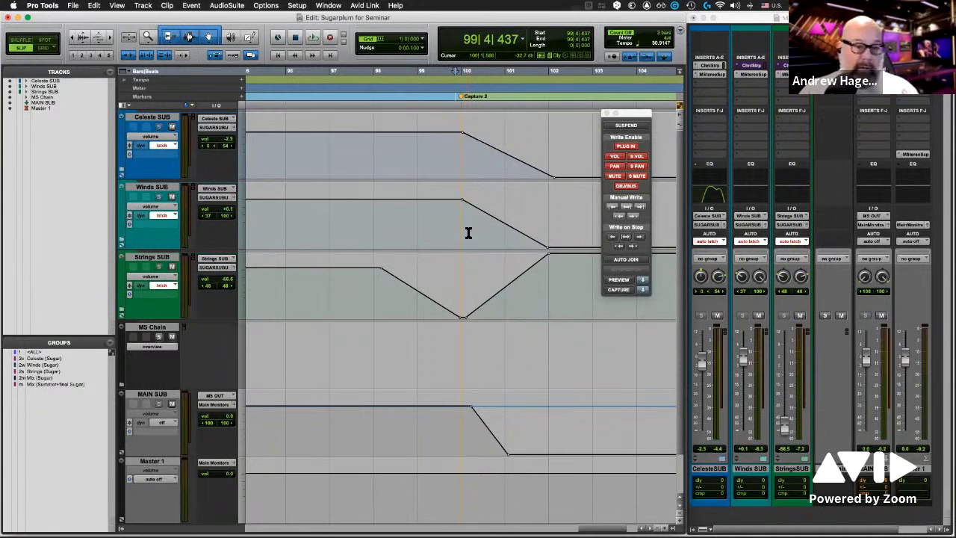
key("space")
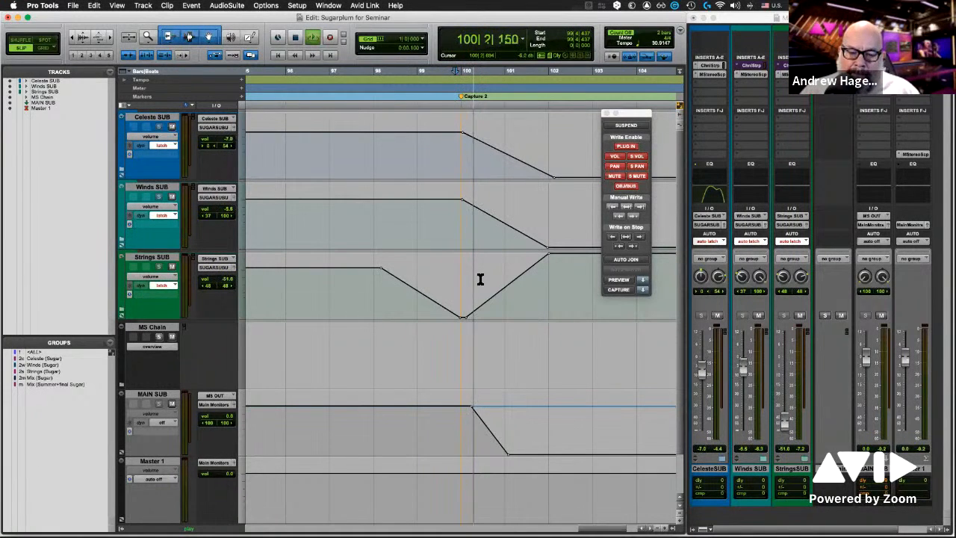
left_click(620, 289)
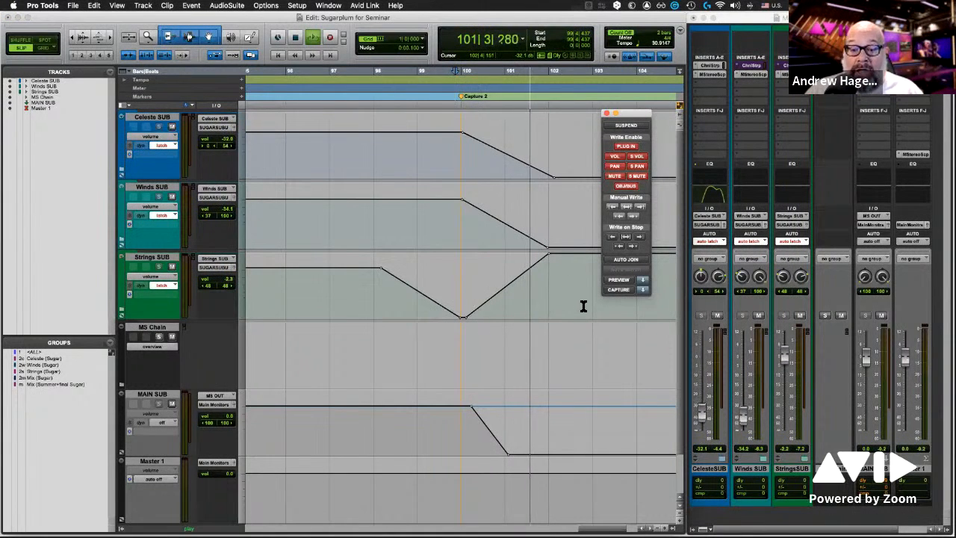
left_click(642, 290)
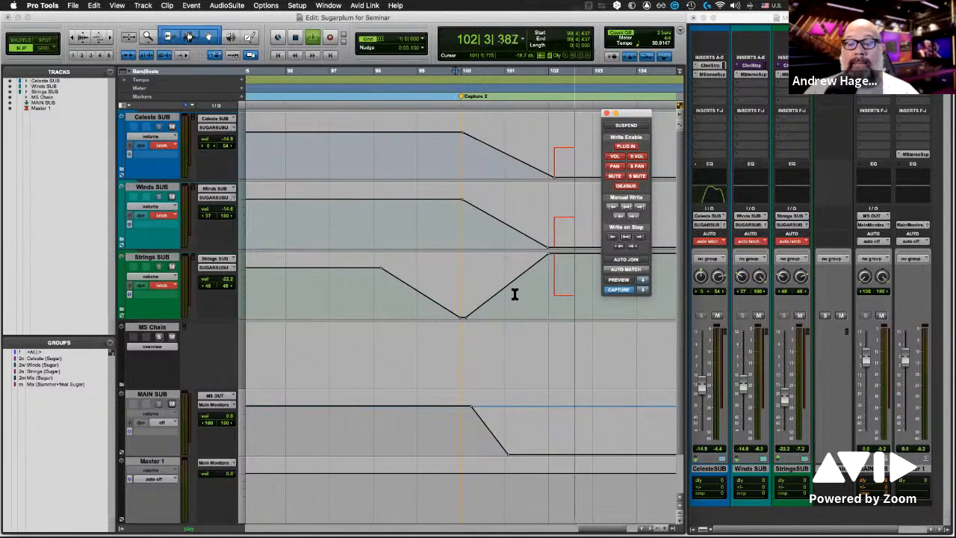
key("space")
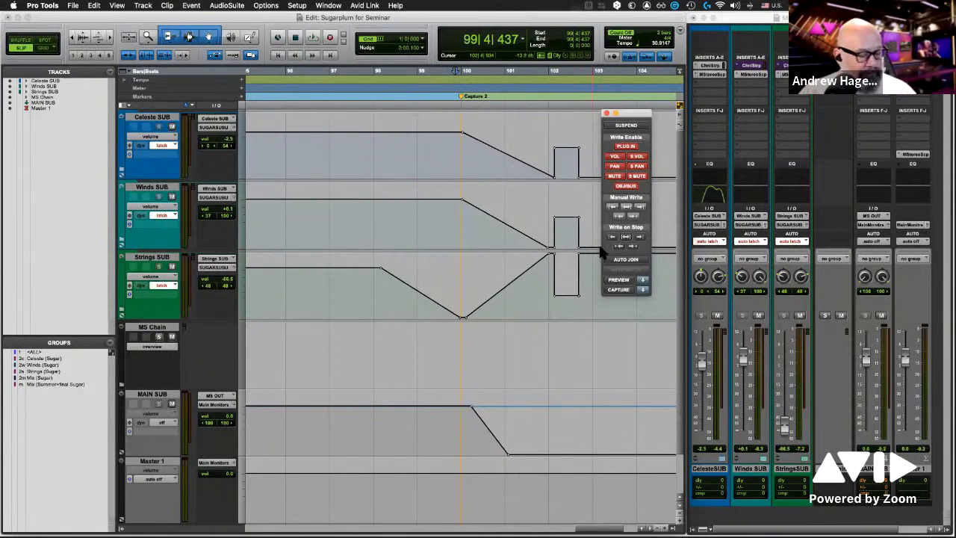
key("super+z")
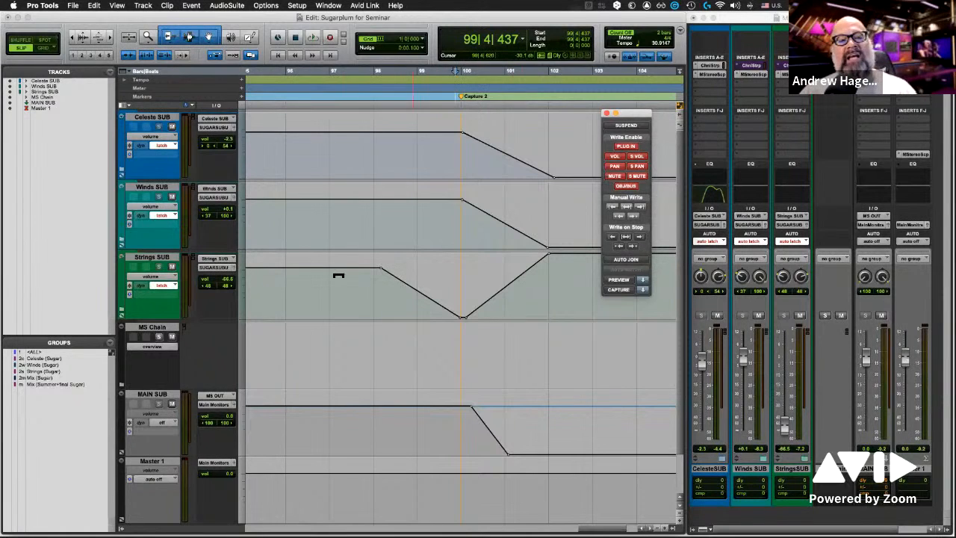
Step: Try capturing the ramping volumes at about bar 100, beat 3, and punching them in shortly before bar 101, and undo the write
left_click(459, 149)
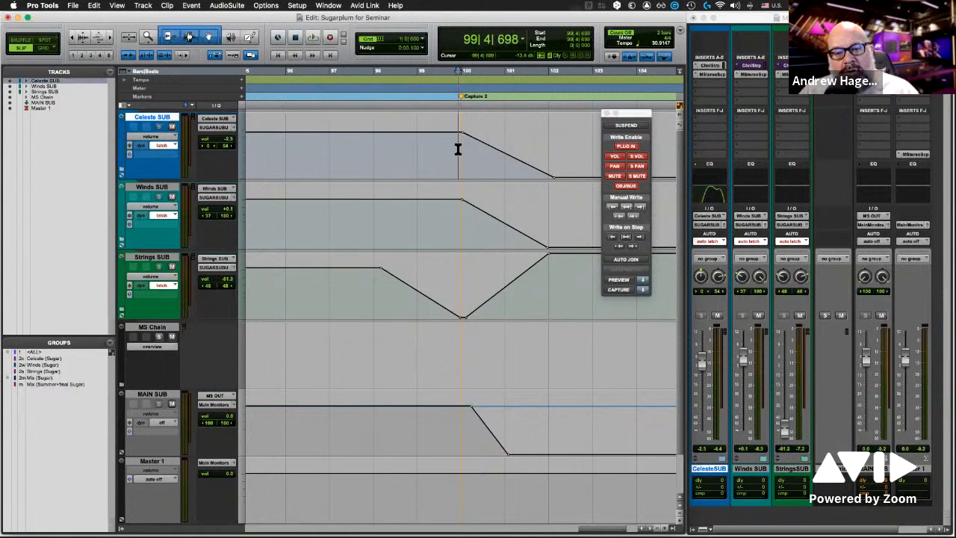
key("space")
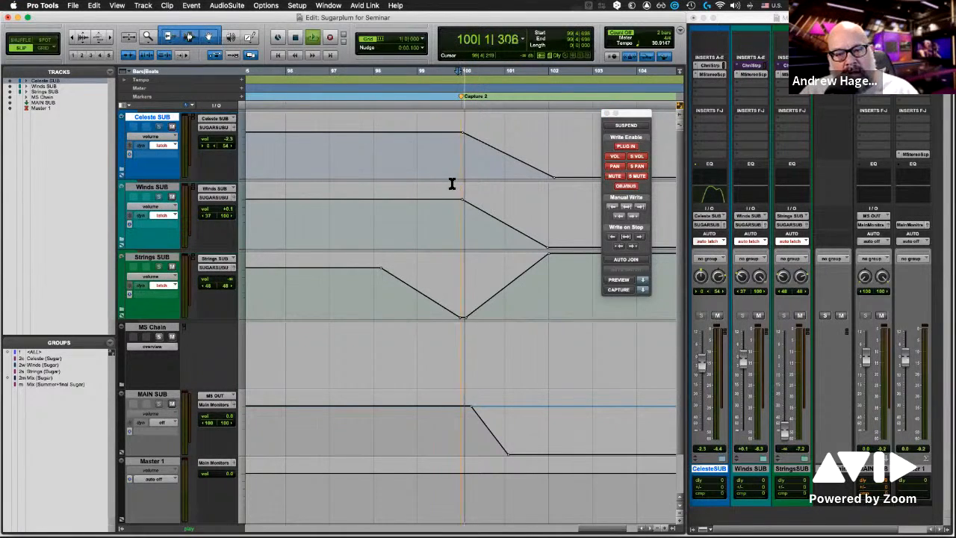
left_click(619, 290)
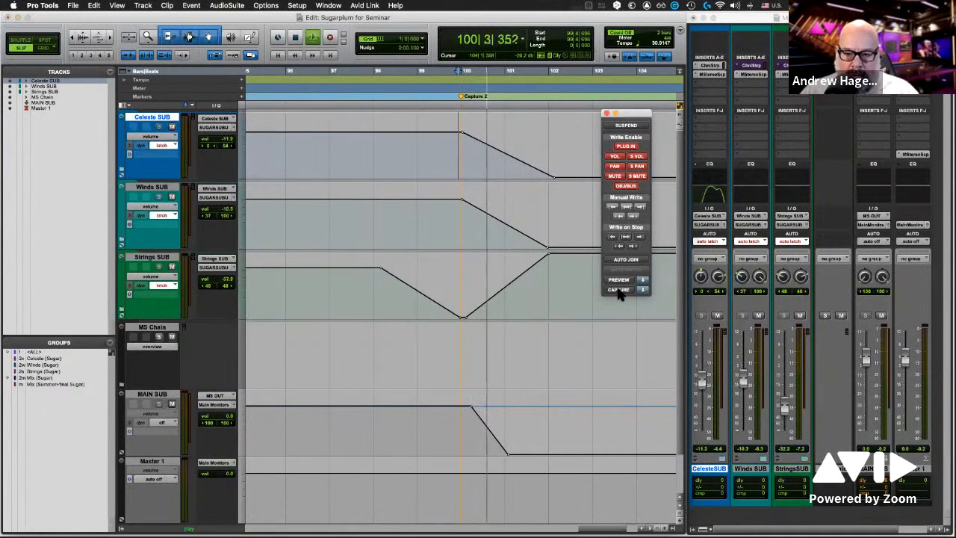
left_click(641, 291)
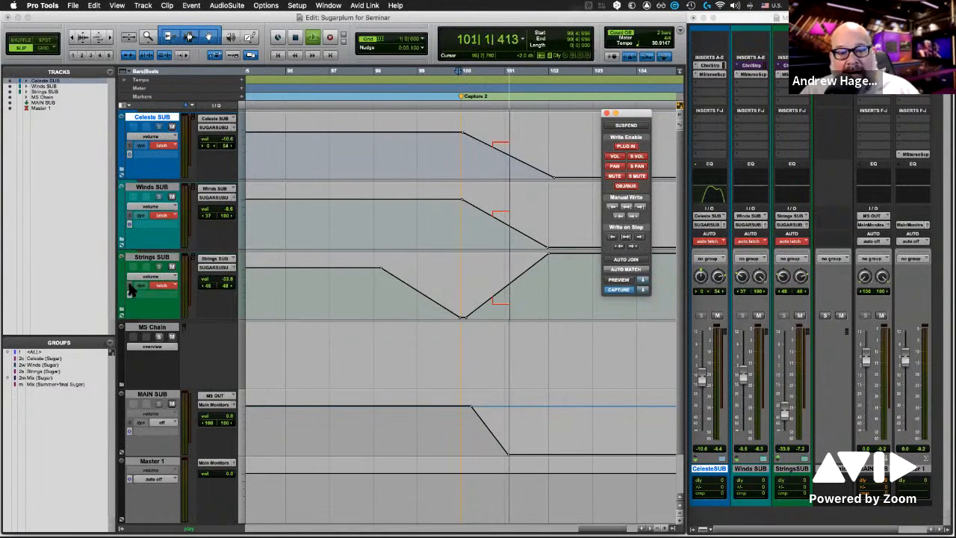
key("space")
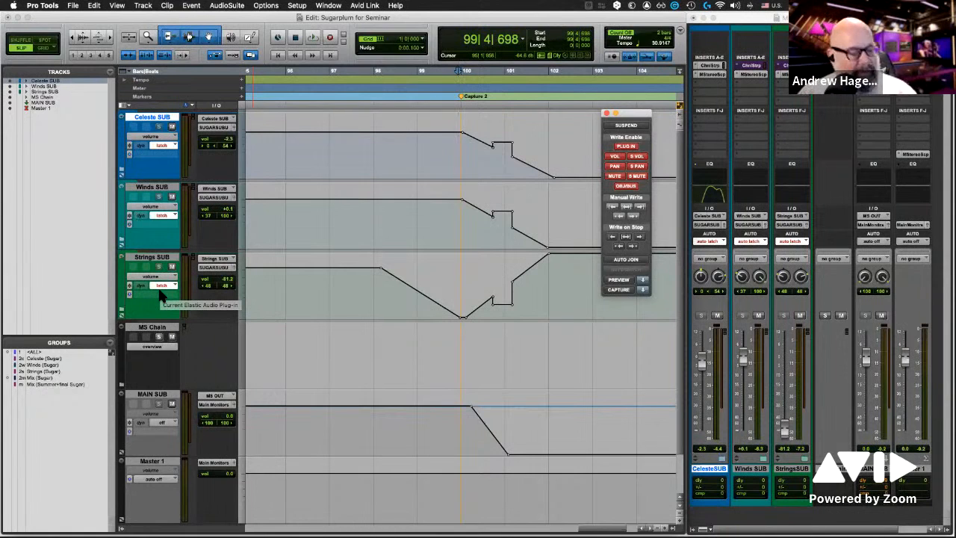
key("super+z")
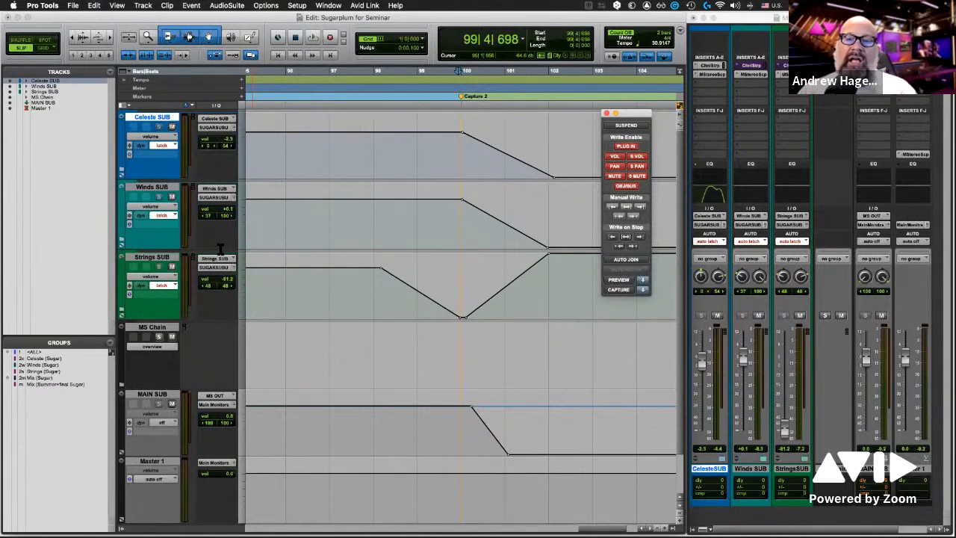
Step: Capture all values at about bar 100, beat 4, and punch them in from about bar 104 to 105 with every track switched to latch
left_click(461, 156)
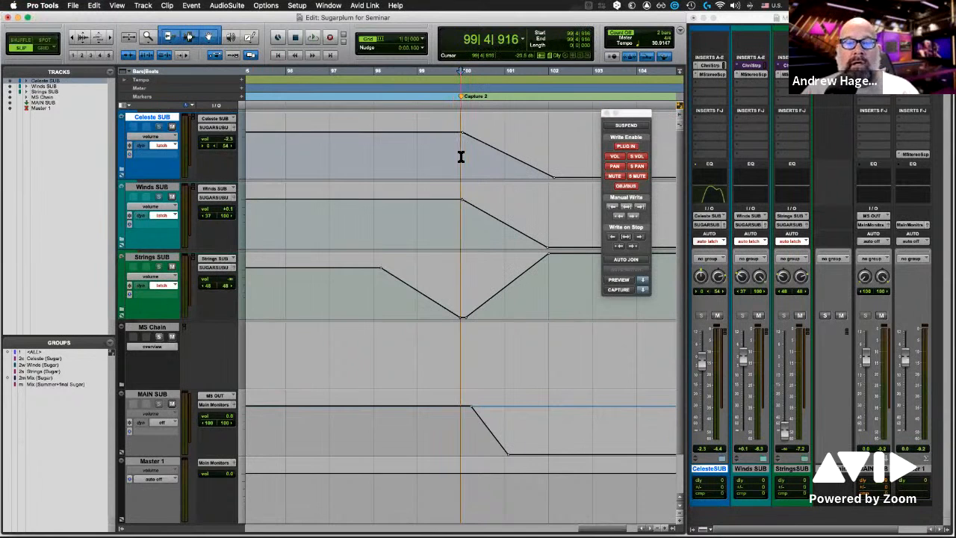
key("space")
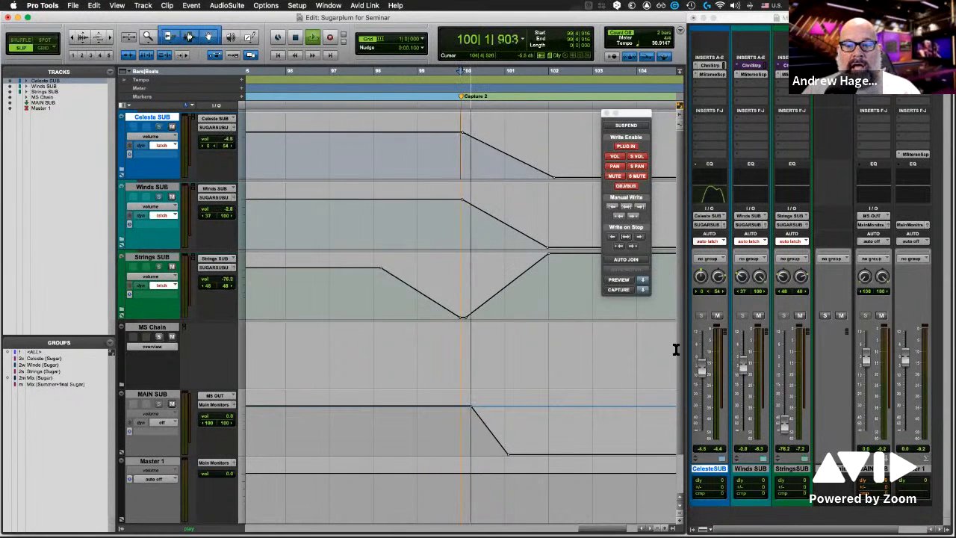
left_click(622, 290)
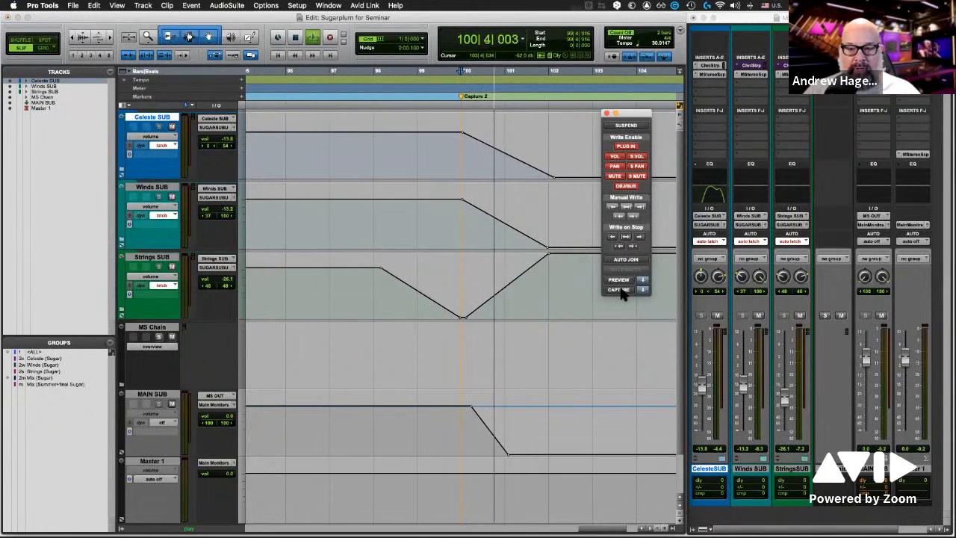
left_click(581, 79)
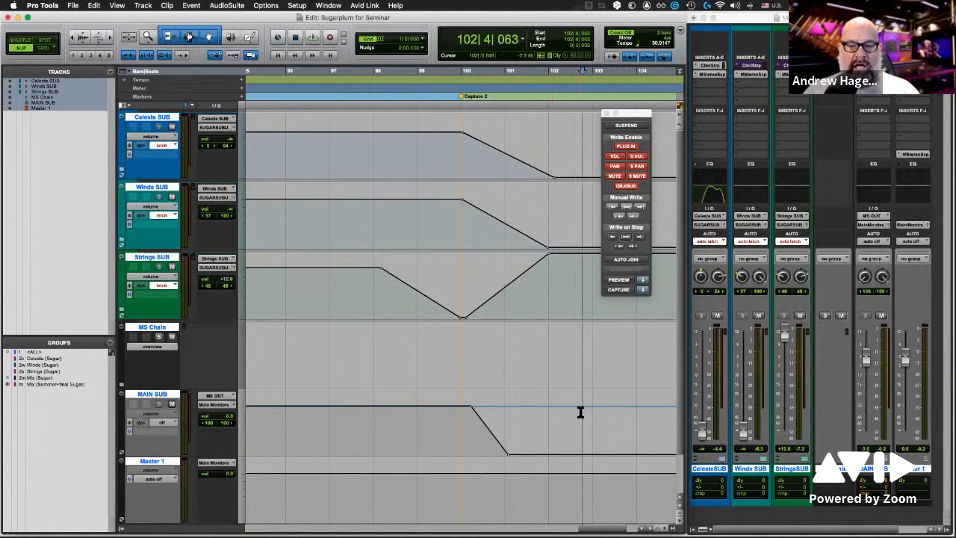
key("space")
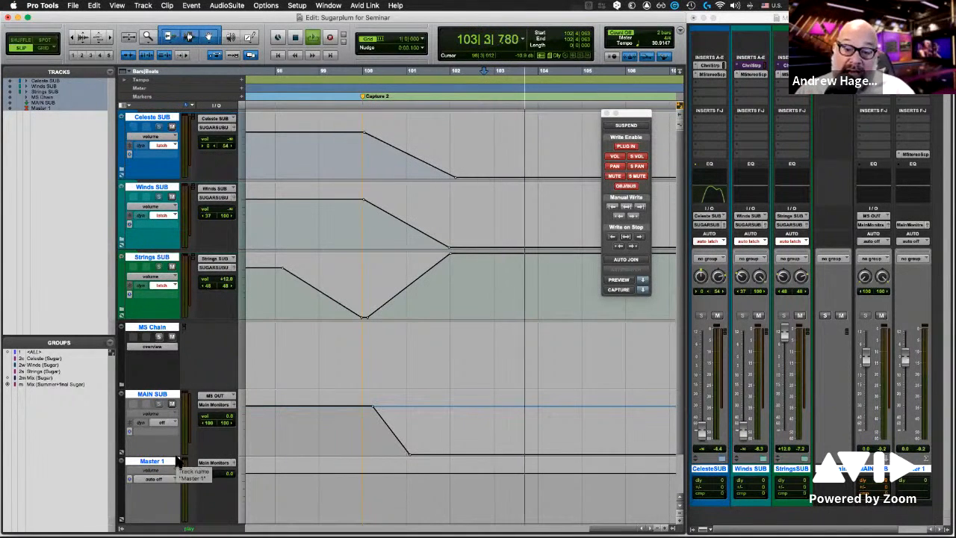
left_click(643, 292)
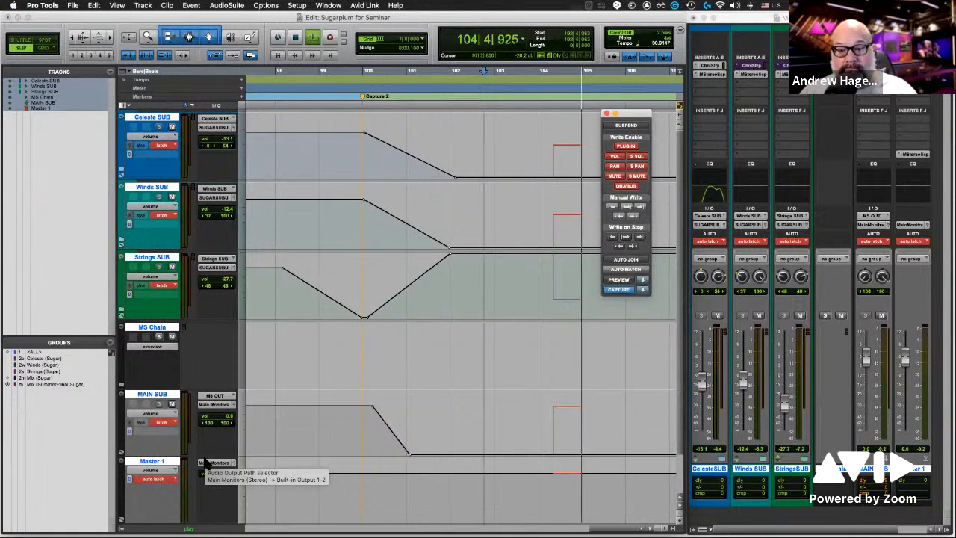
key("space")
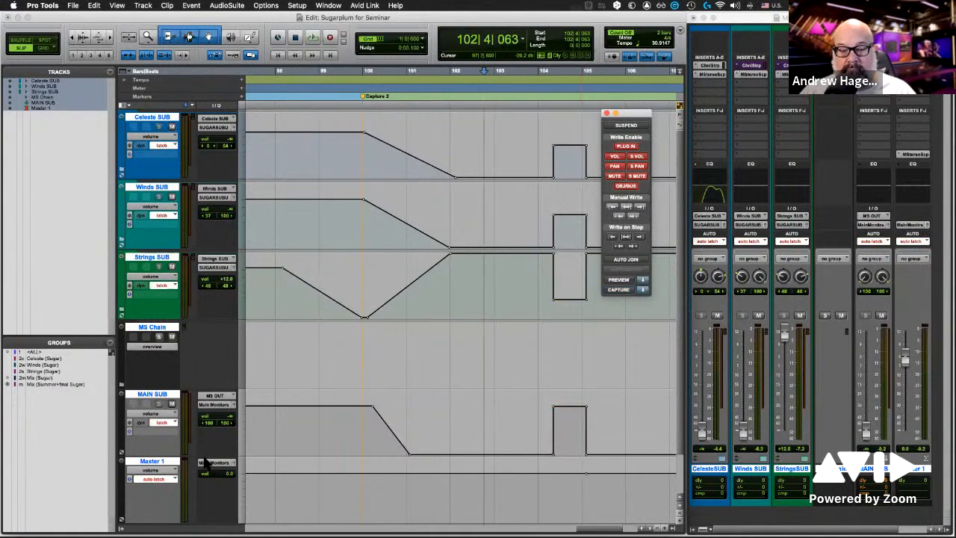
Step: Switch to the slide presentation and advance to the Capture Key Points slide
key("super+Tab")
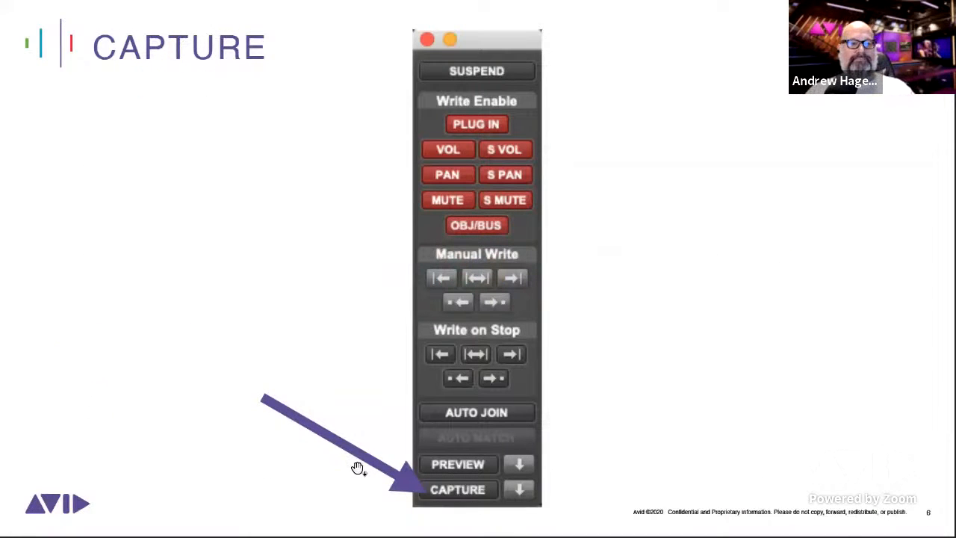
key("Right")
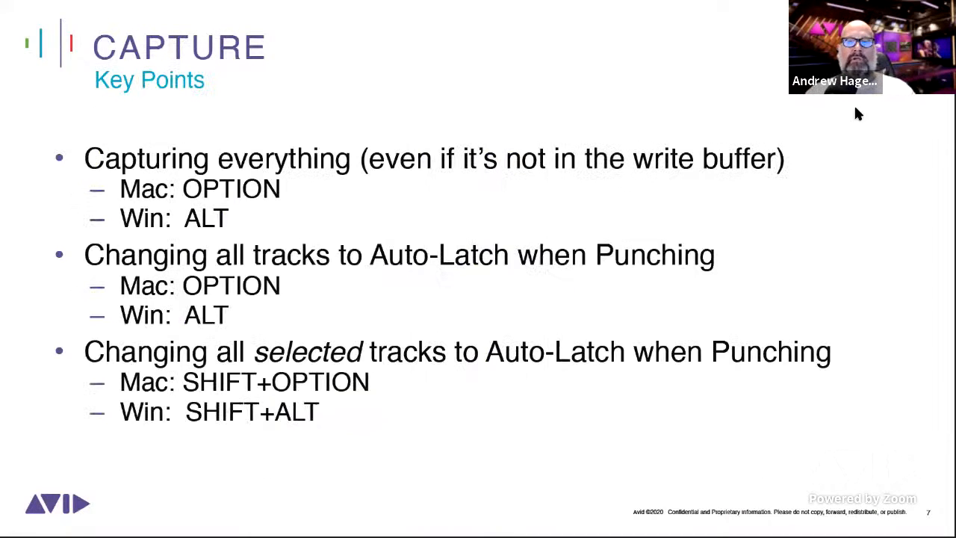
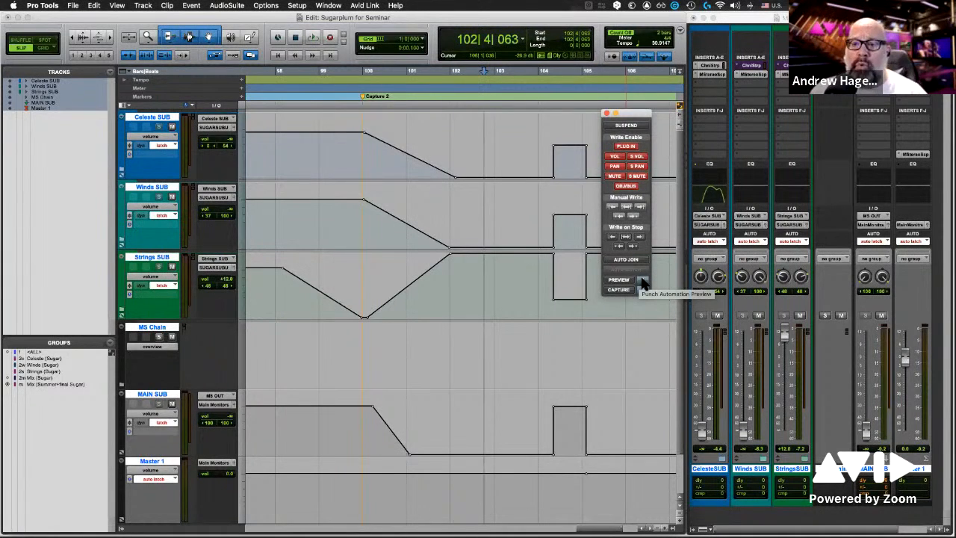
Step: Switch to the slide presentation and advance to the closing Thanks slide
key("super+Tab")
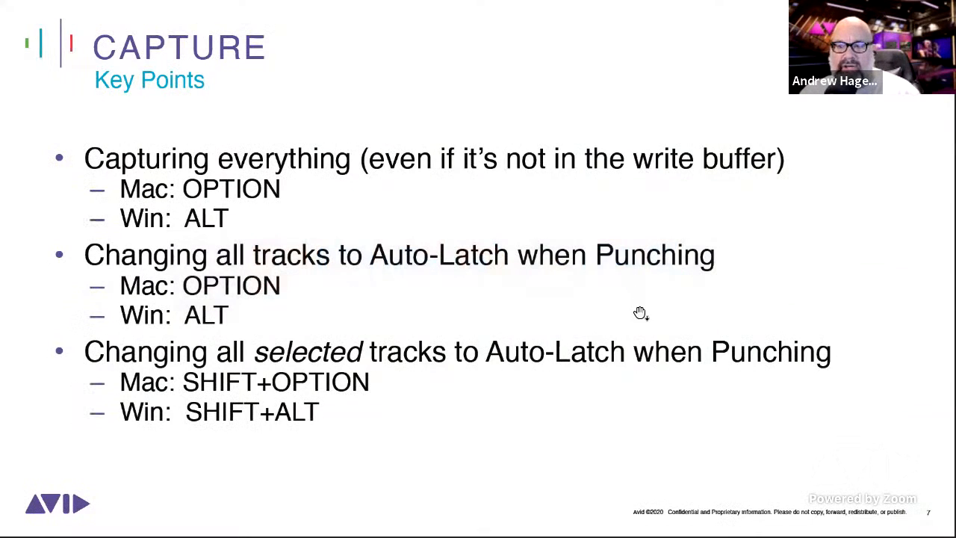
left_click(595, 370)
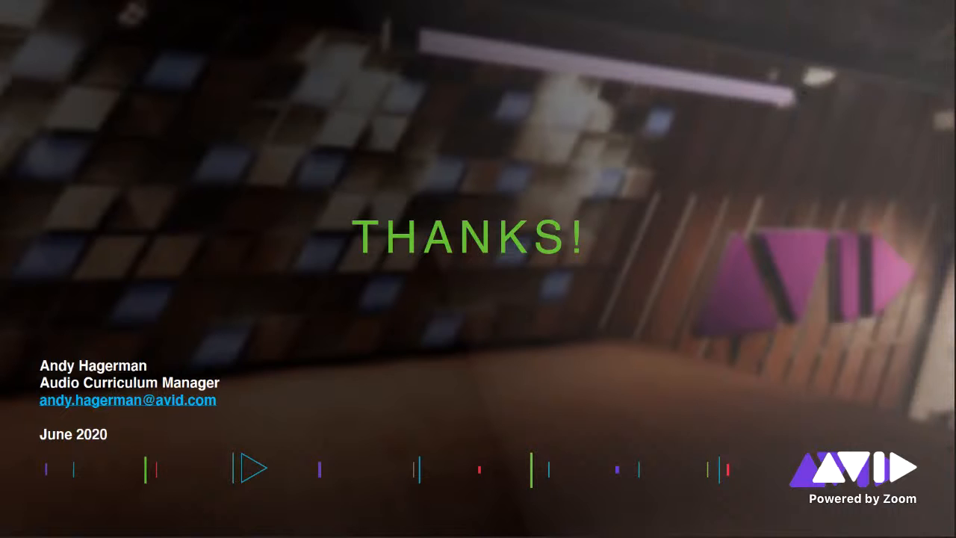
Step: Return to Pro Tools, select about bar 103 to 104 on the three sub tracks, and move the Automation window beside the track controls
key("super+Tab")
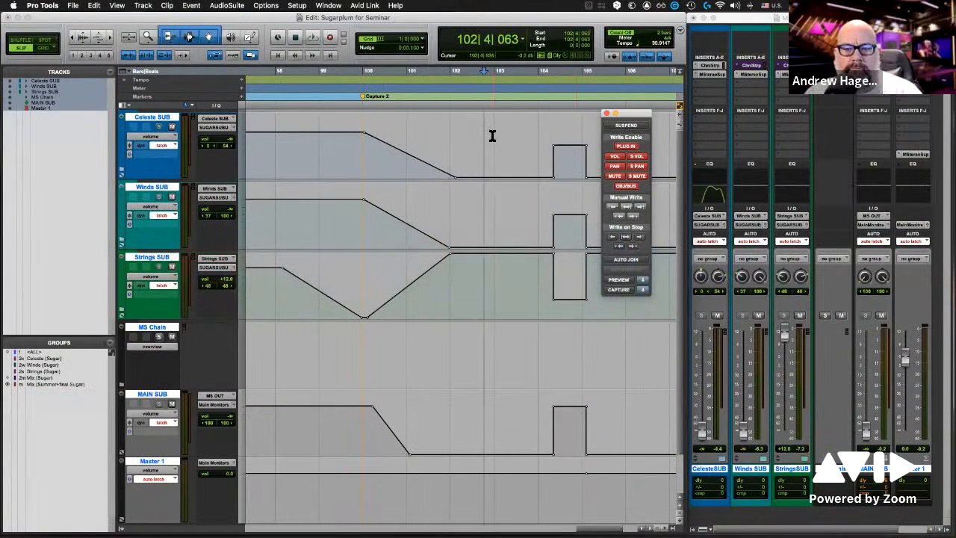
left_click_drag(493, 137, 533, 289)
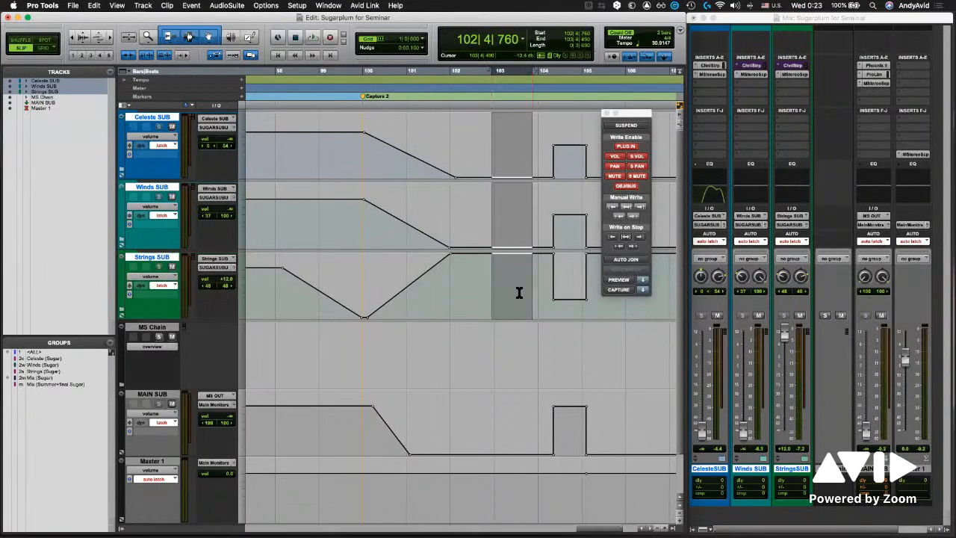
left_click_drag(633, 115, 268, 95)
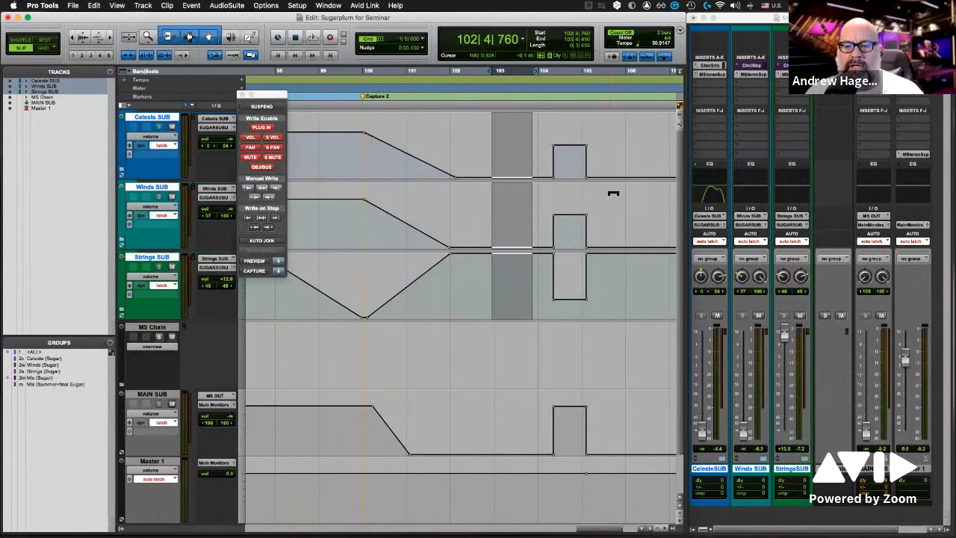
Step: Play from about bar 105, beat 3, and set the Celeste and Winds SUB faders to about -8.6 dB and Strings SUB to about -5.2 dB
left_click(605, 218)
scroll(603, 217, "right", 3)
scroll(602, 218, "right", 3)
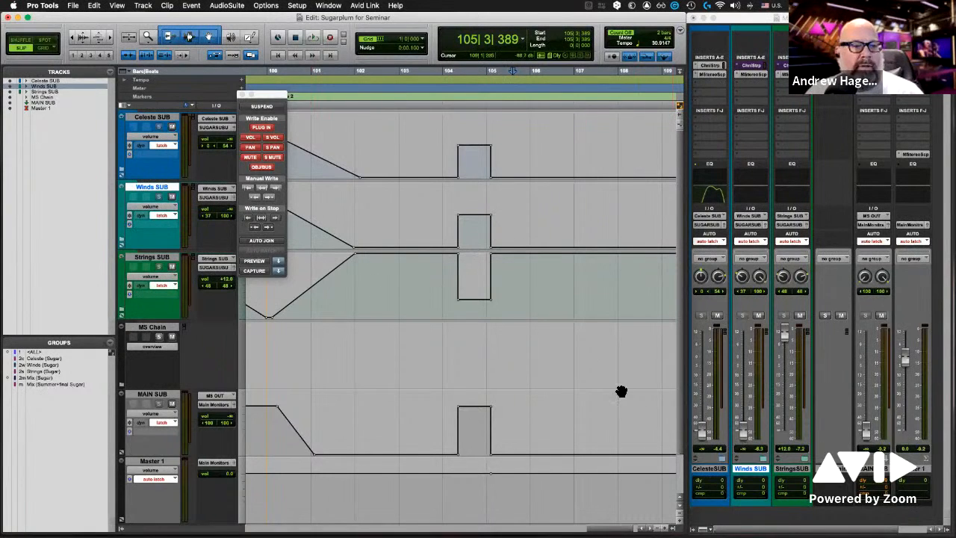
key("space")
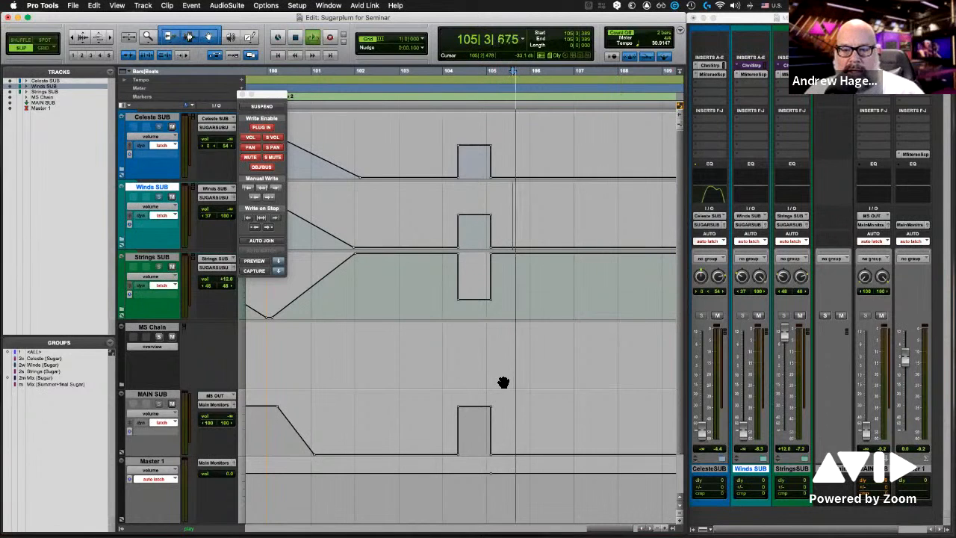
left_click_drag(701, 435, 709, 392)
left_click_drag(743, 432, 742, 374)
left_click_drag(784, 337, 785, 366)
Step: Select about bar 105, beat 4, to bar 108, beat 3, on the three sub tracks and write their volumes using Write to All on Stop
left_click_drag(518, 136, 646, 296)
left_click(260, 217)
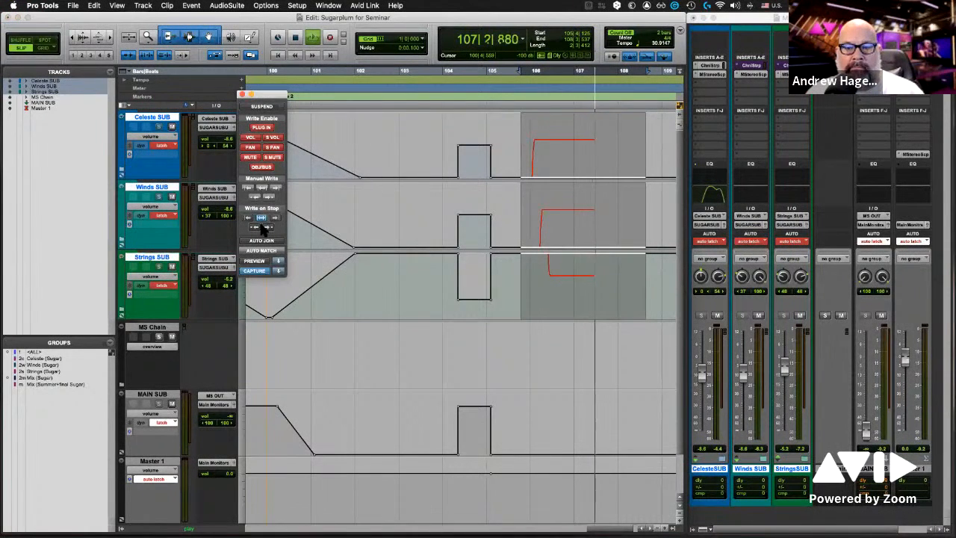
key("space")
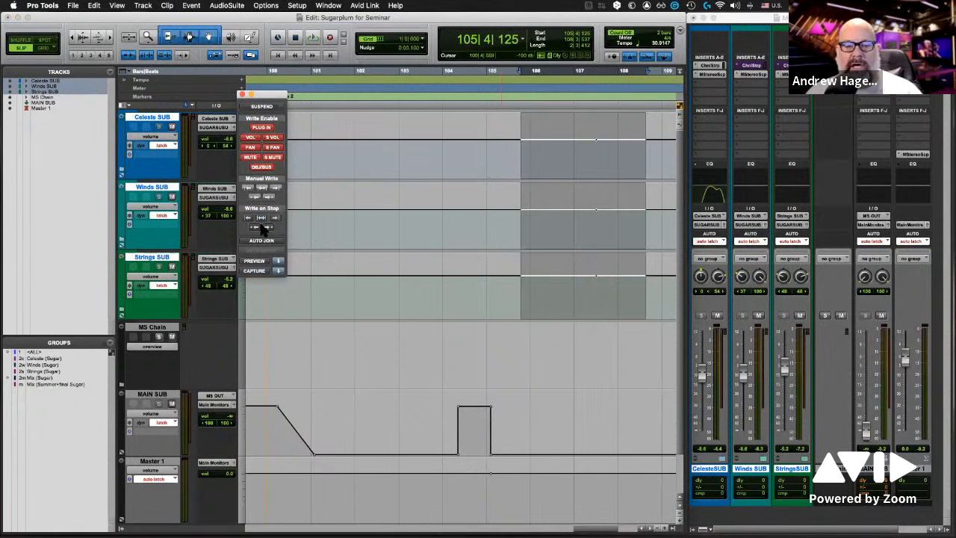